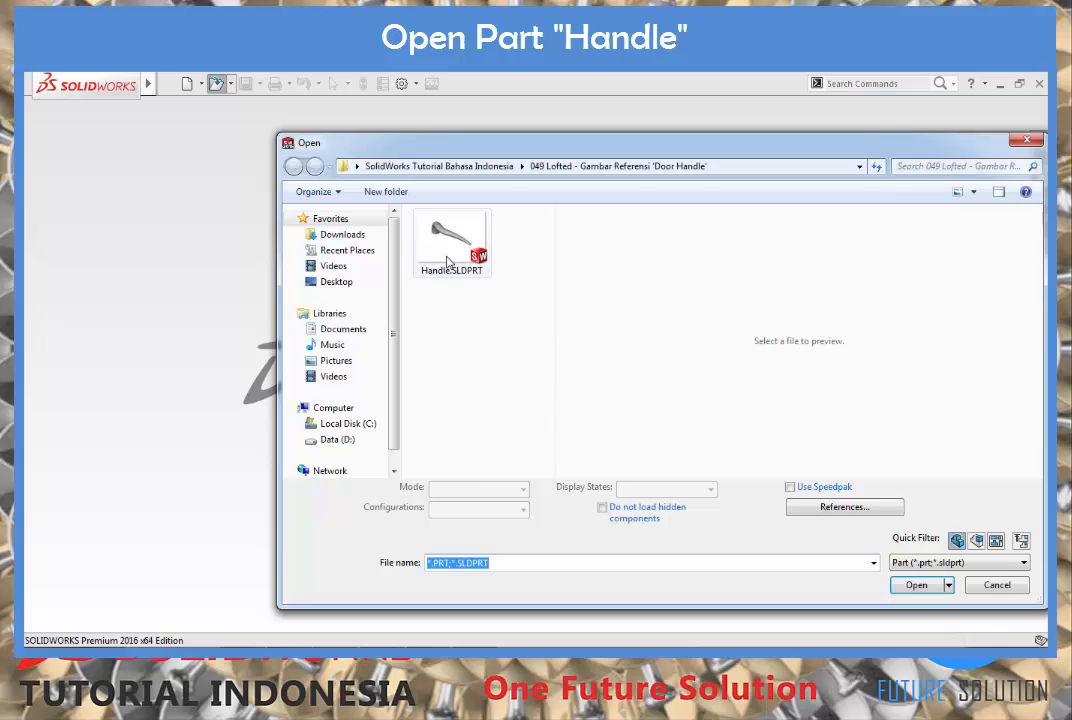
Step: Open the part file Handle.SLDPRT from the door handle reference folder
click(925, 585)
scroll(623, 304, up, 1)
scroll(583, 300, down, 2)
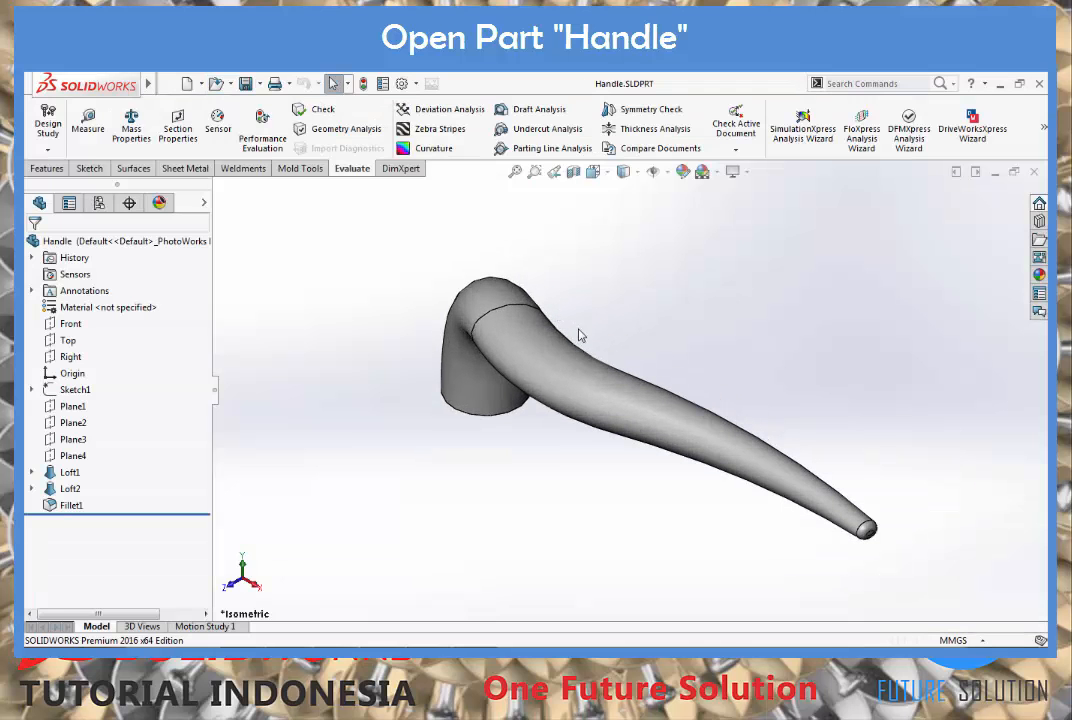
middle_drag(873, 533, 408, 446)
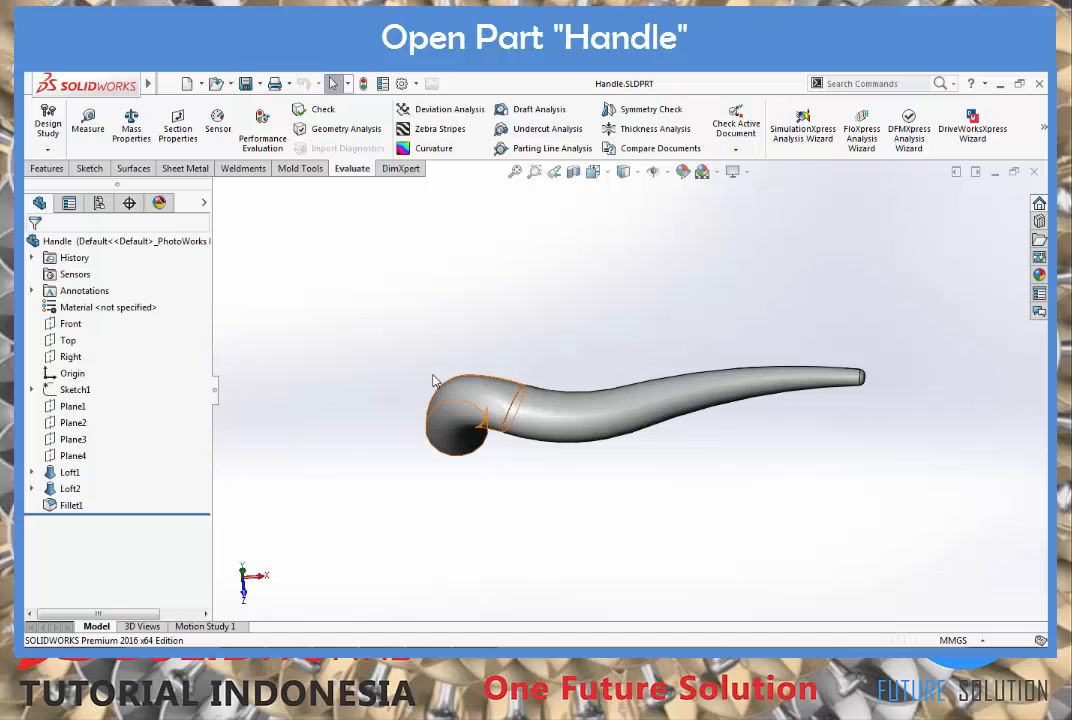
Step: Assign the Stainless Steel (ferritic) material from the Steel category to the handle part
right_click(104, 312)
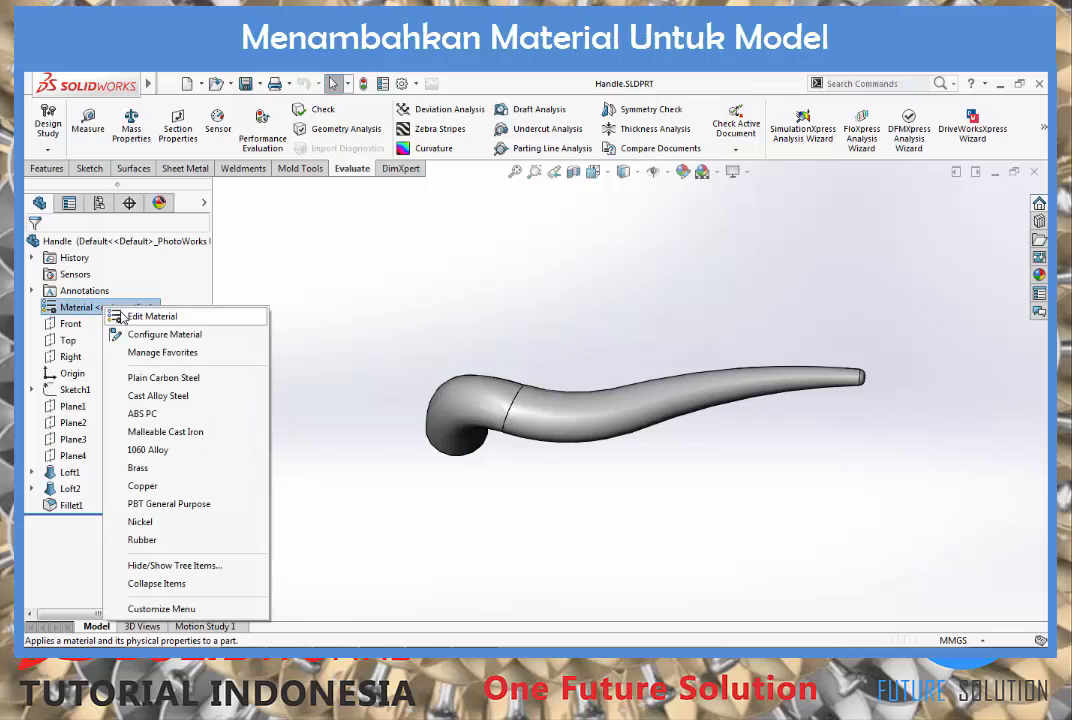
click(121, 316)
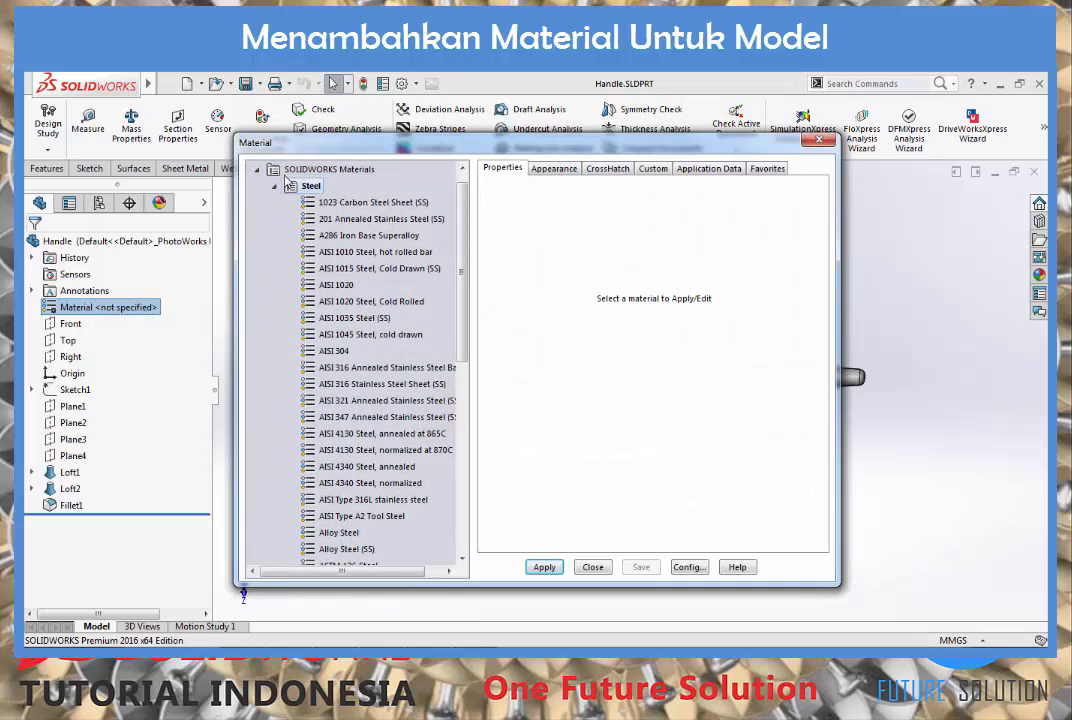
drag(460, 209, 466, 358)
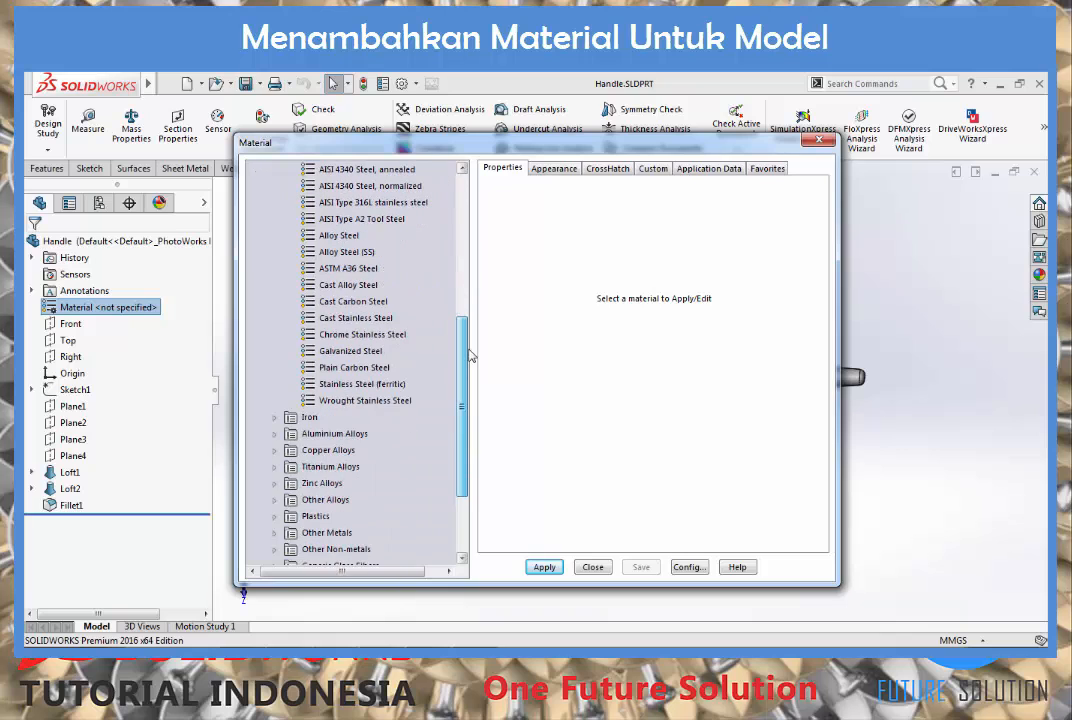
click(380, 391)
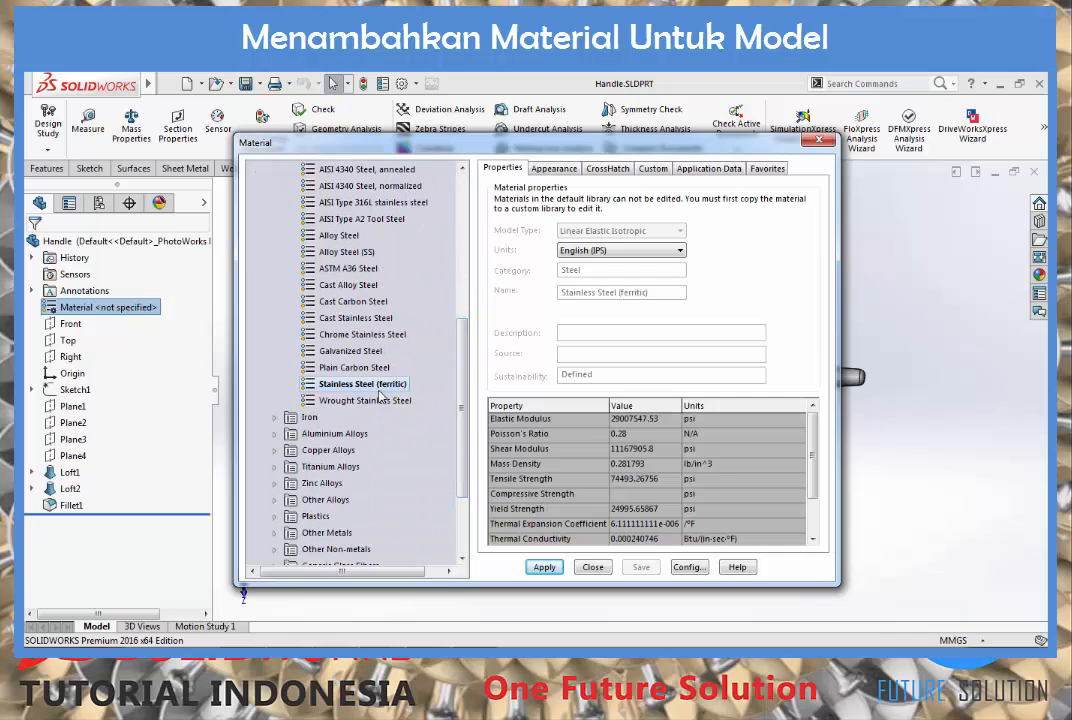
click(545, 567)
click(592, 567)
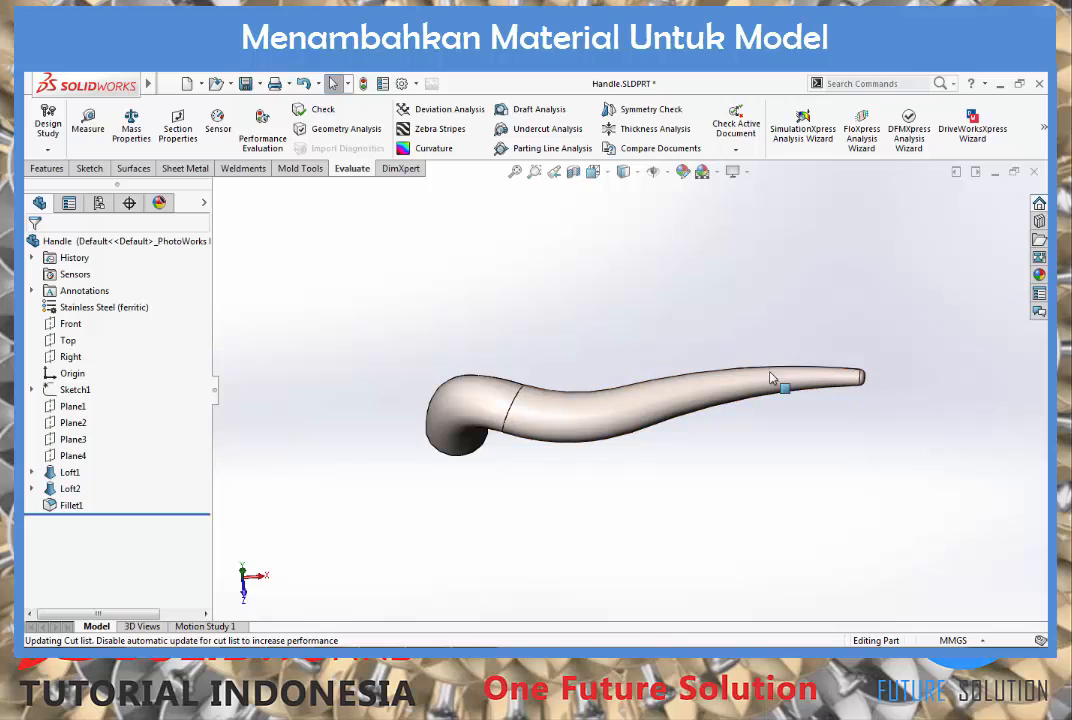
middle_drag(634, 458, 644, 407)
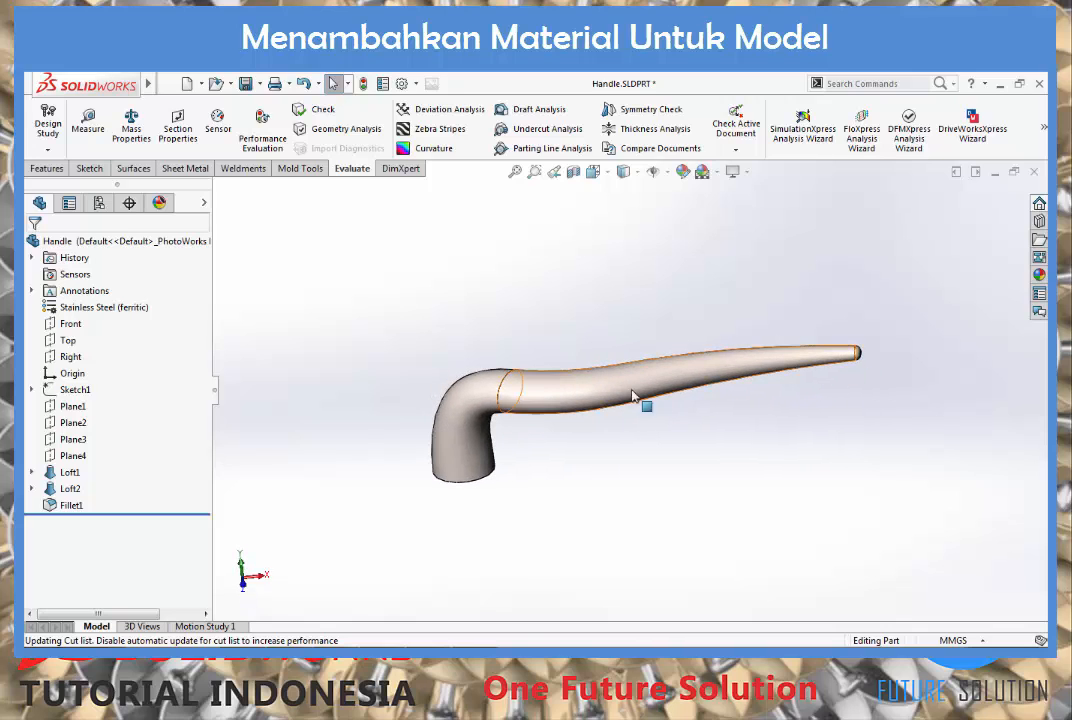
middle_drag(848, 368, 795, 440)
middle_drag(610, 421, 577, 313)
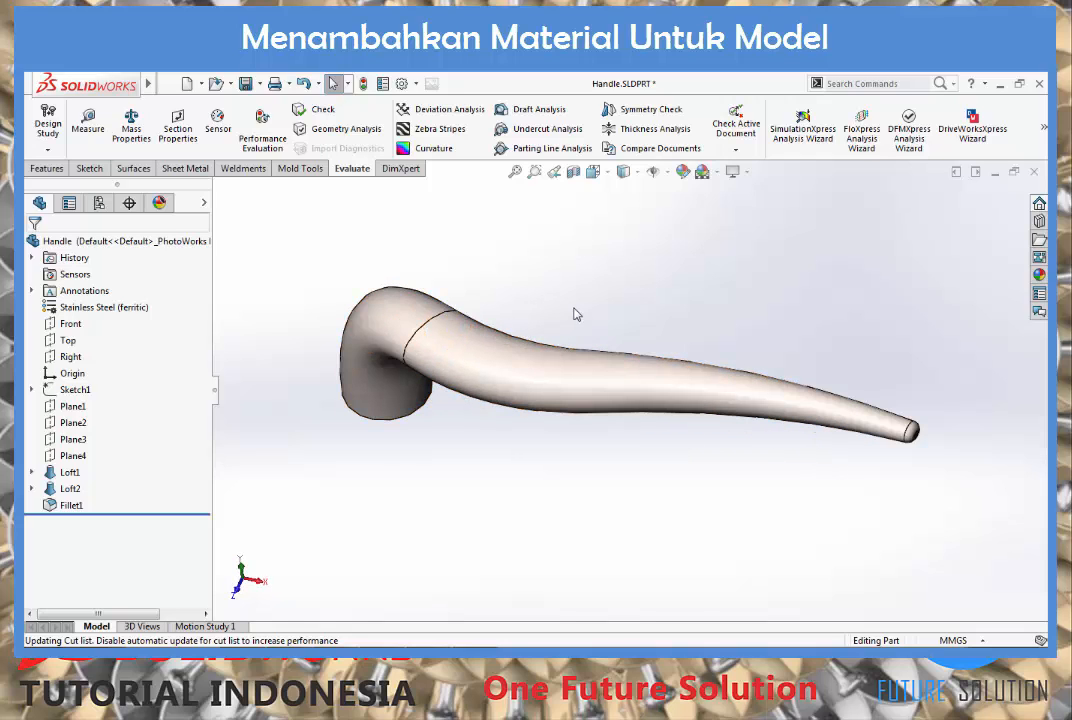
Step: Try several standard colors, ending with white, on the part's satin finish stainless steel appearance and discard the edit
click(159, 203)
mouse_move(117, 289)
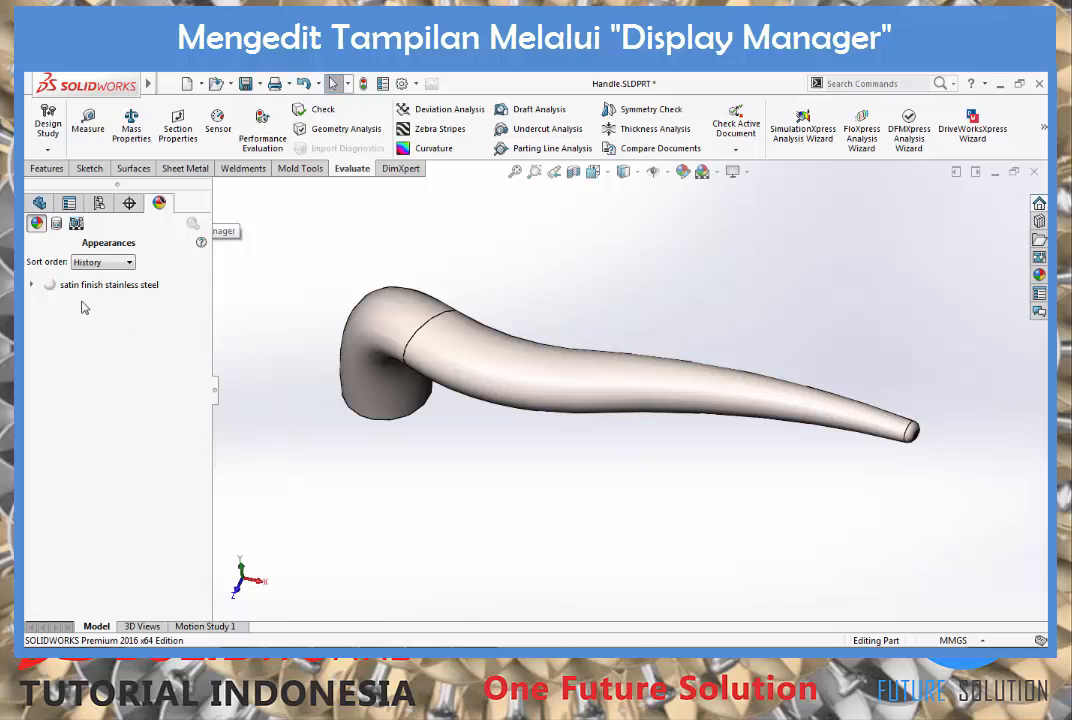
right_click(72, 288)
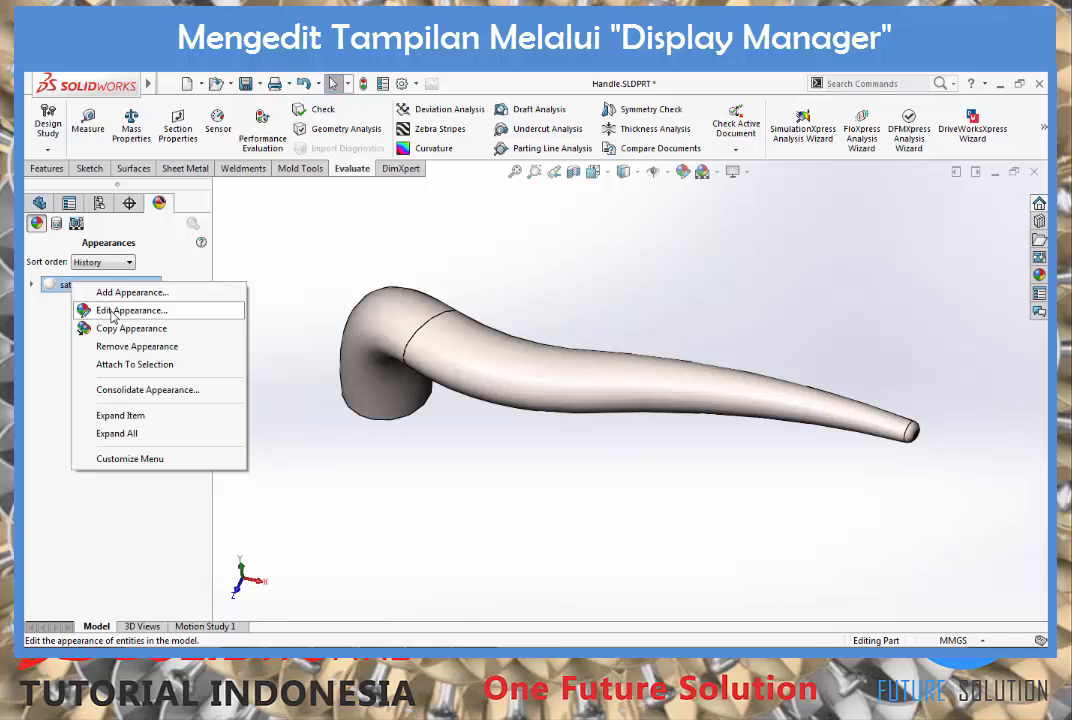
click(118, 311)
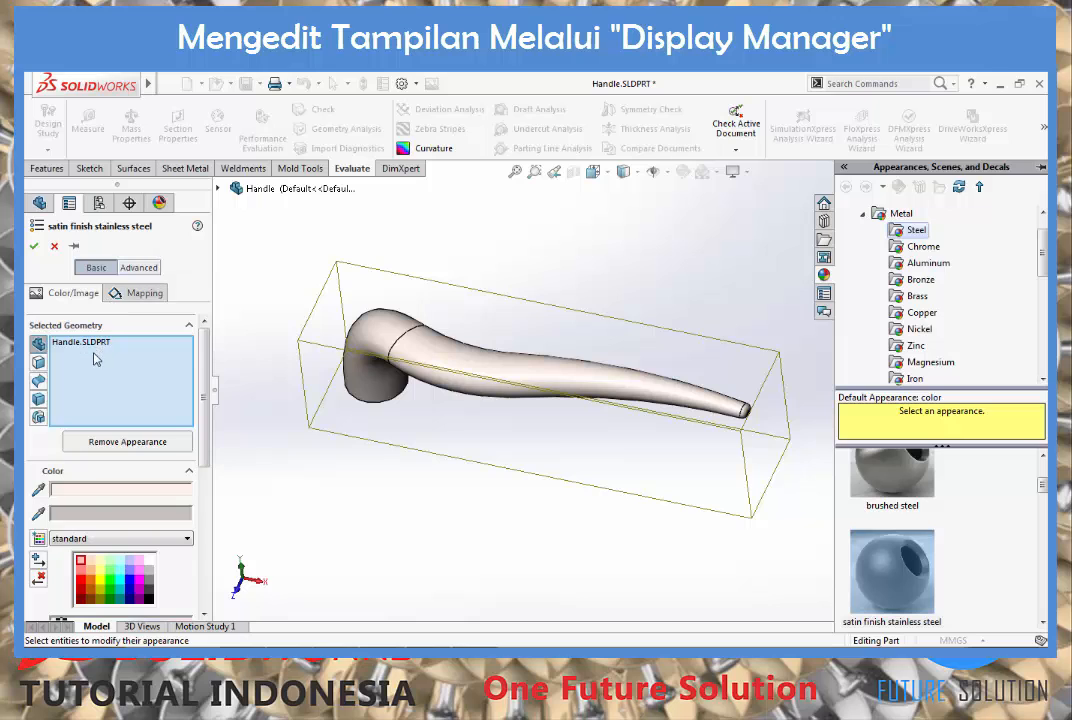
click(82, 583)
click(90, 582)
click(100, 570)
click(118, 570)
click(146, 574)
click(148, 560)
drag(204, 433, 210, 385)
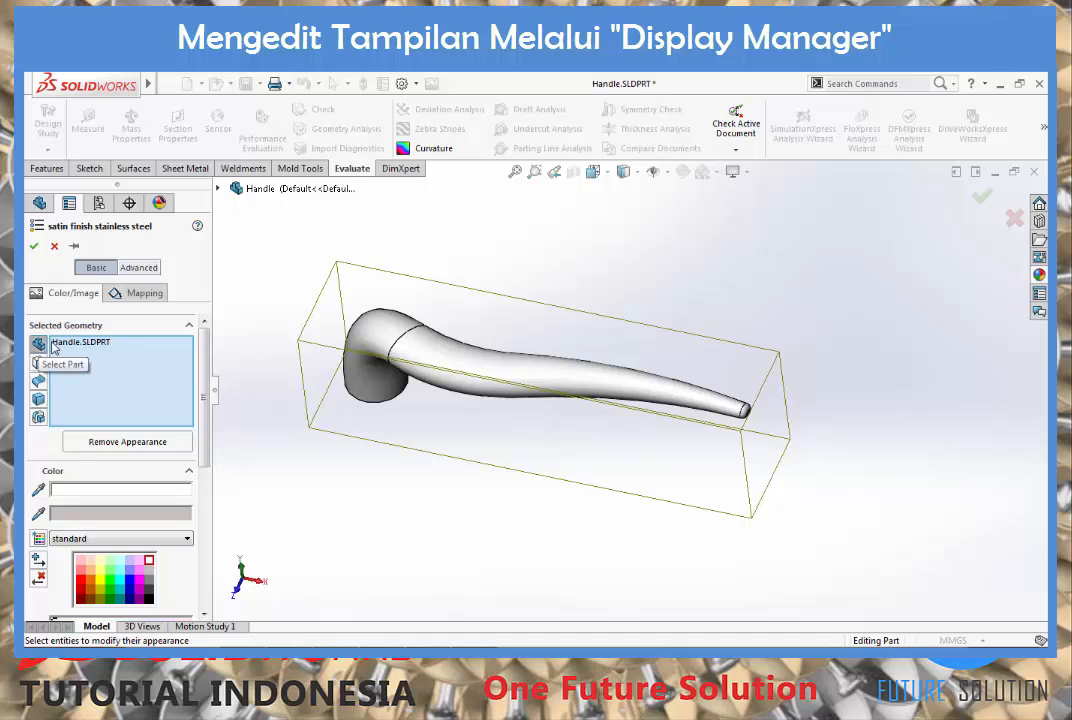
click(55, 247)
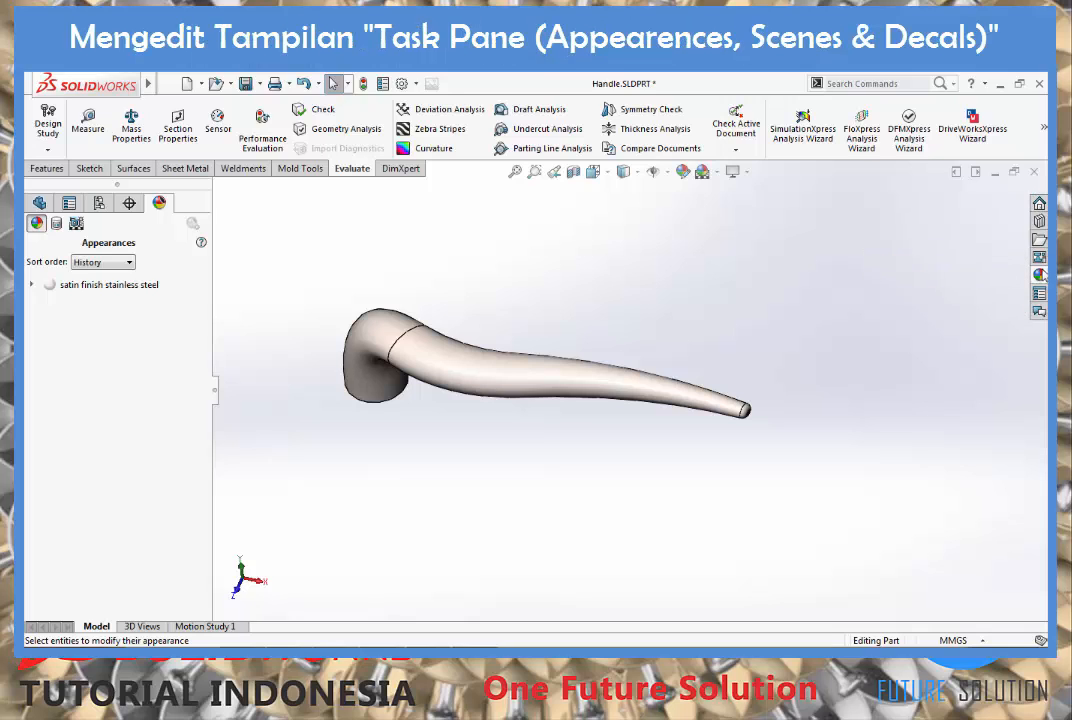
Step: Examine the plastic appearance categories in the appearance library, including High Gloss, Medium Gloss, Low Gloss, Soft Touch, Textured and Satin Finish
click(1039, 275)
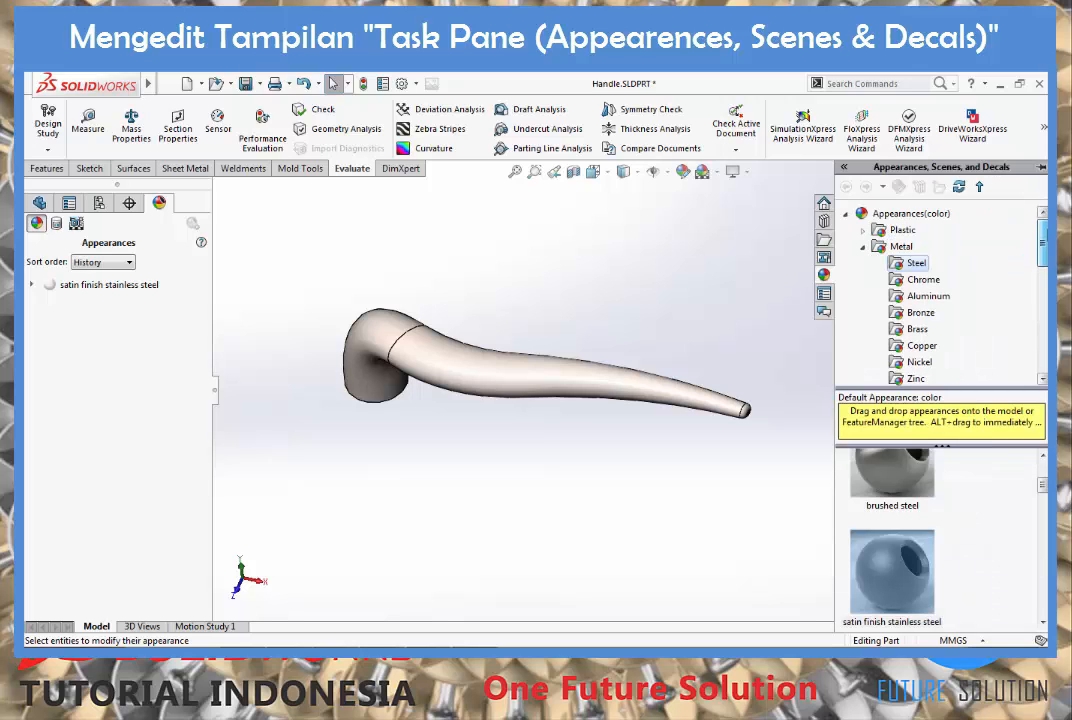
click(863, 232)
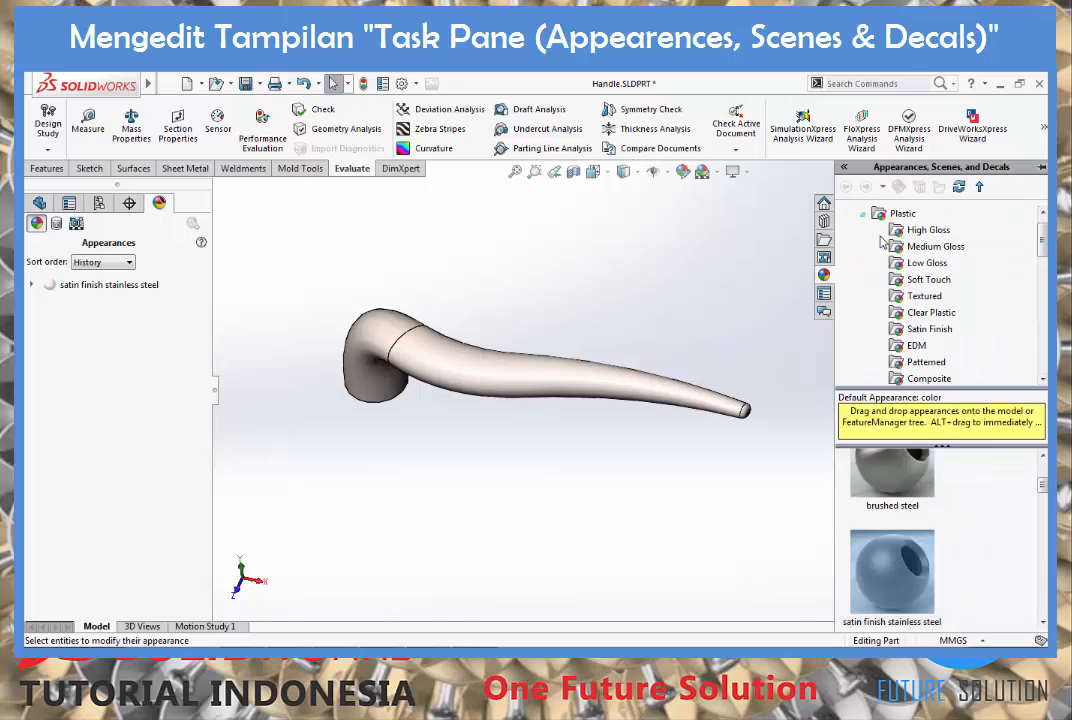
click(911, 233)
click(918, 249)
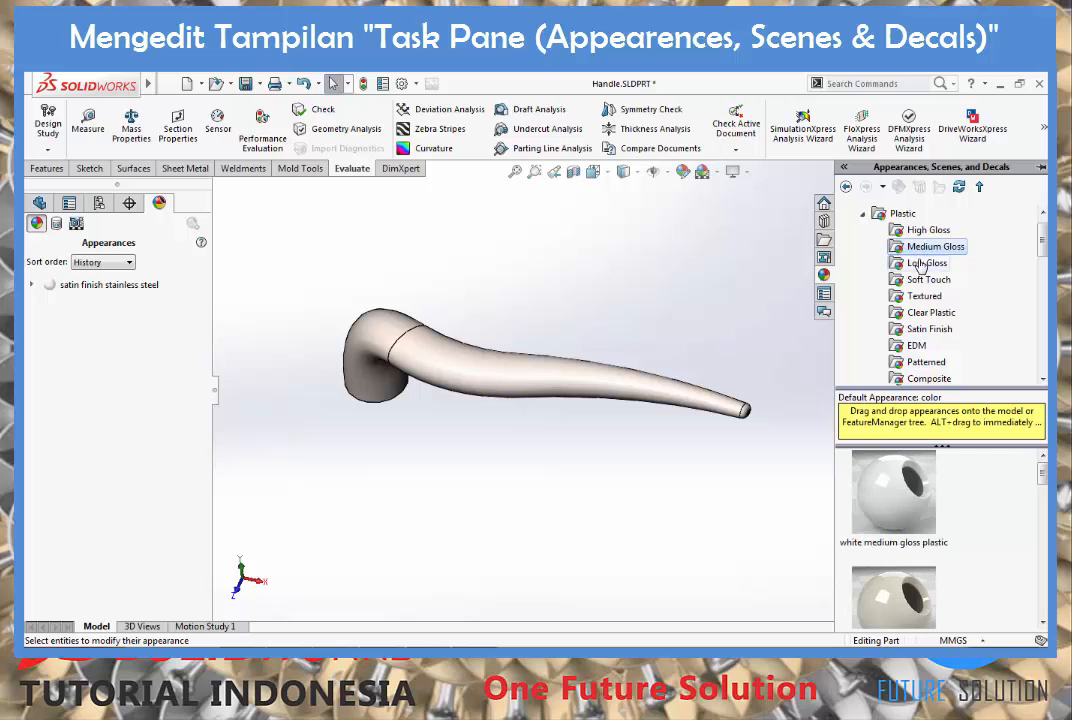
click(922, 263)
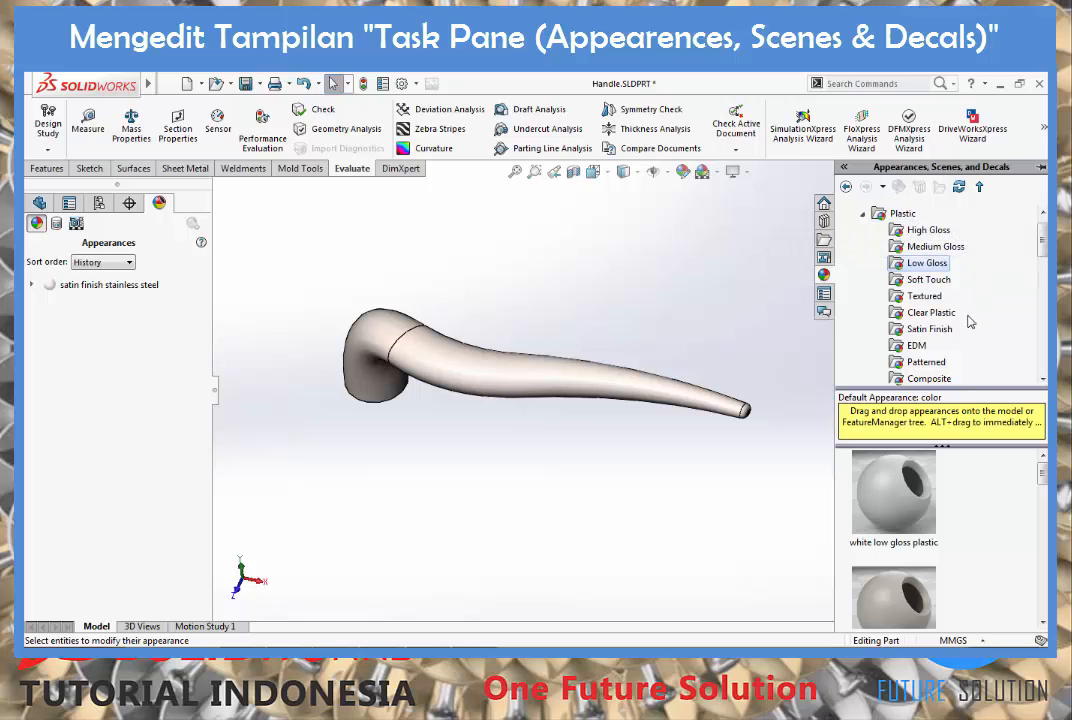
click(928, 279)
click(926, 298)
click(929, 329)
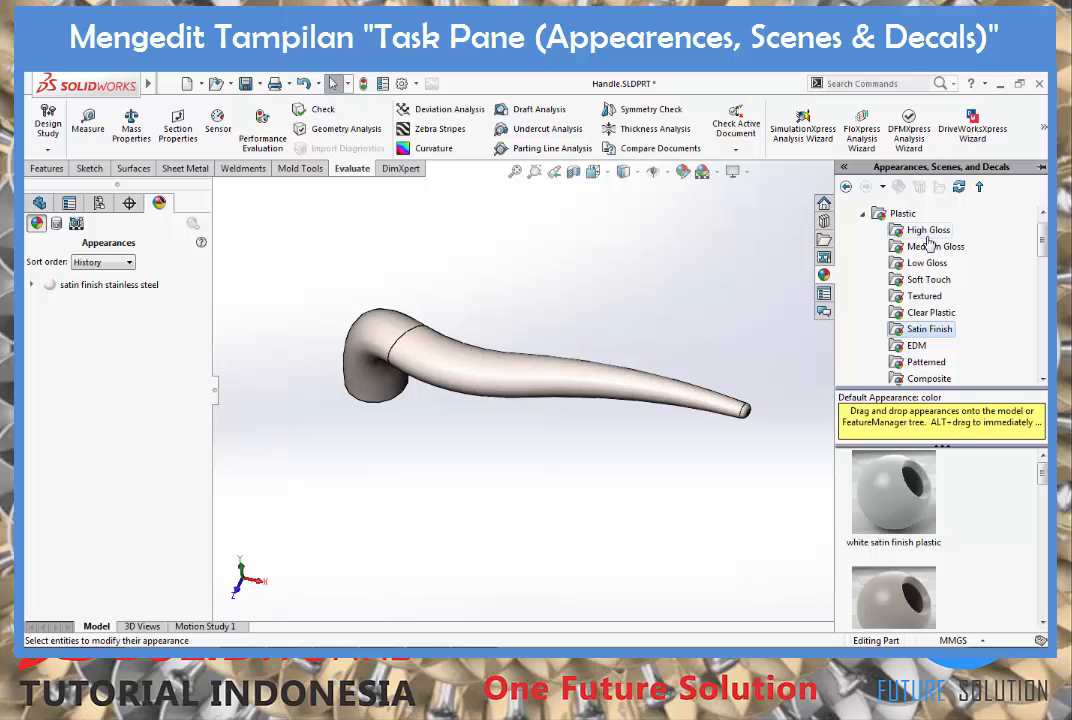
Step: Apply the black high gloss plastic appearance to only the long grip face of the handle
click(938, 232)
scroll(963, 530, down, 3)
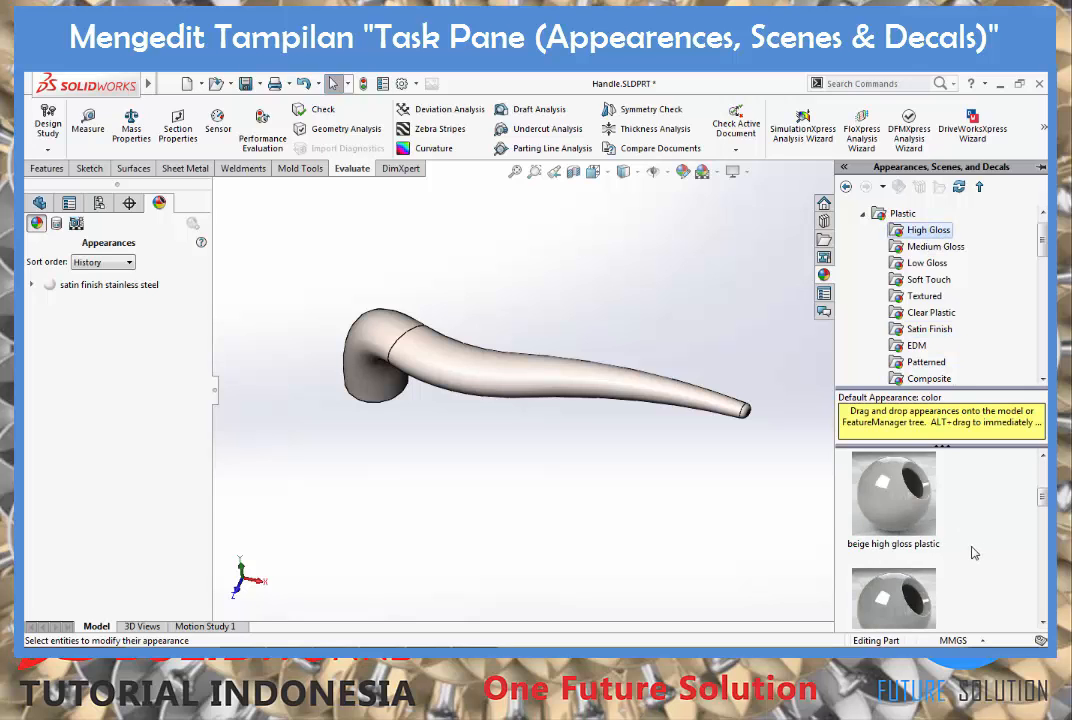
scroll(963, 530, down, 3)
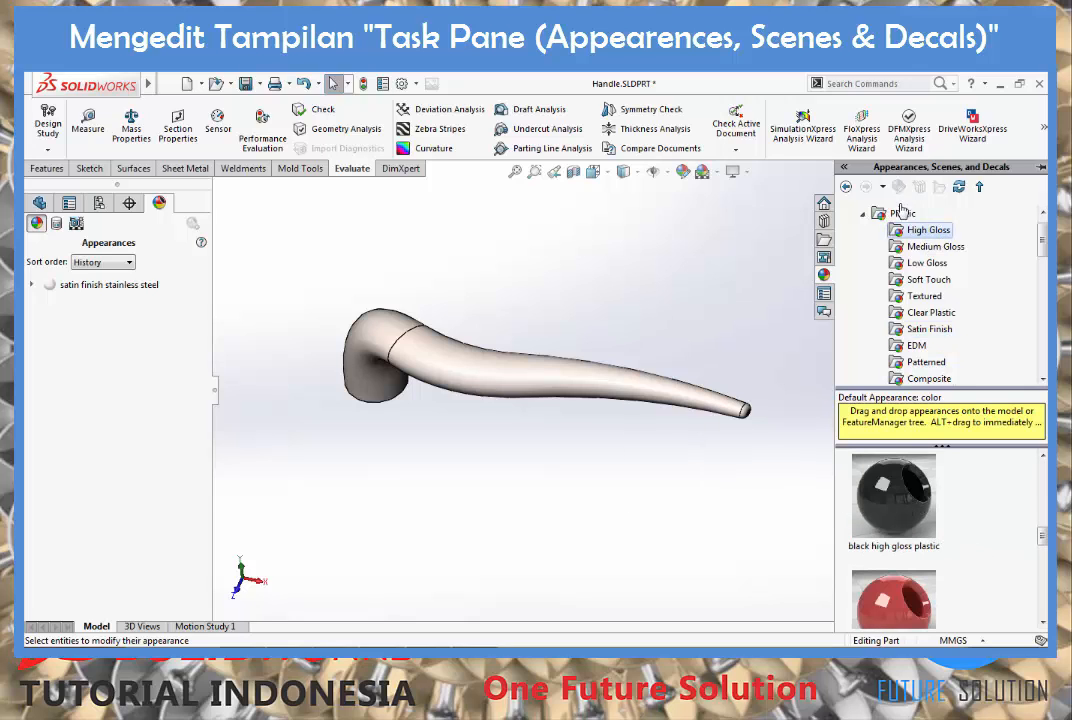
click(925, 494)
drag(922, 494, 516, 380)
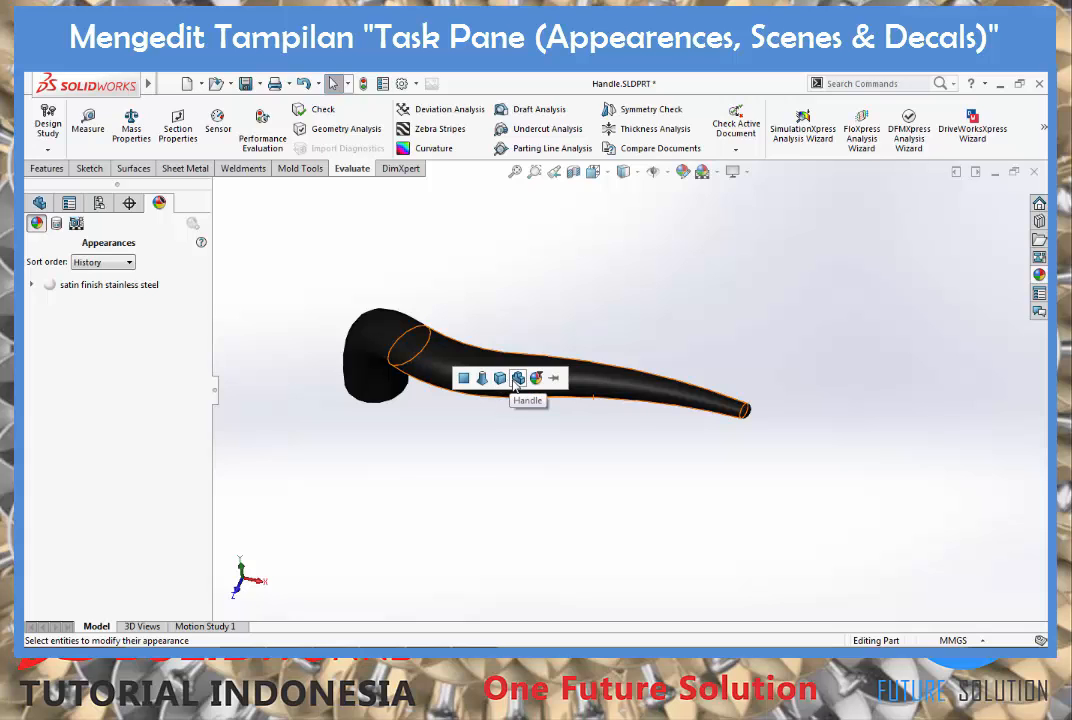
click(464, 379)
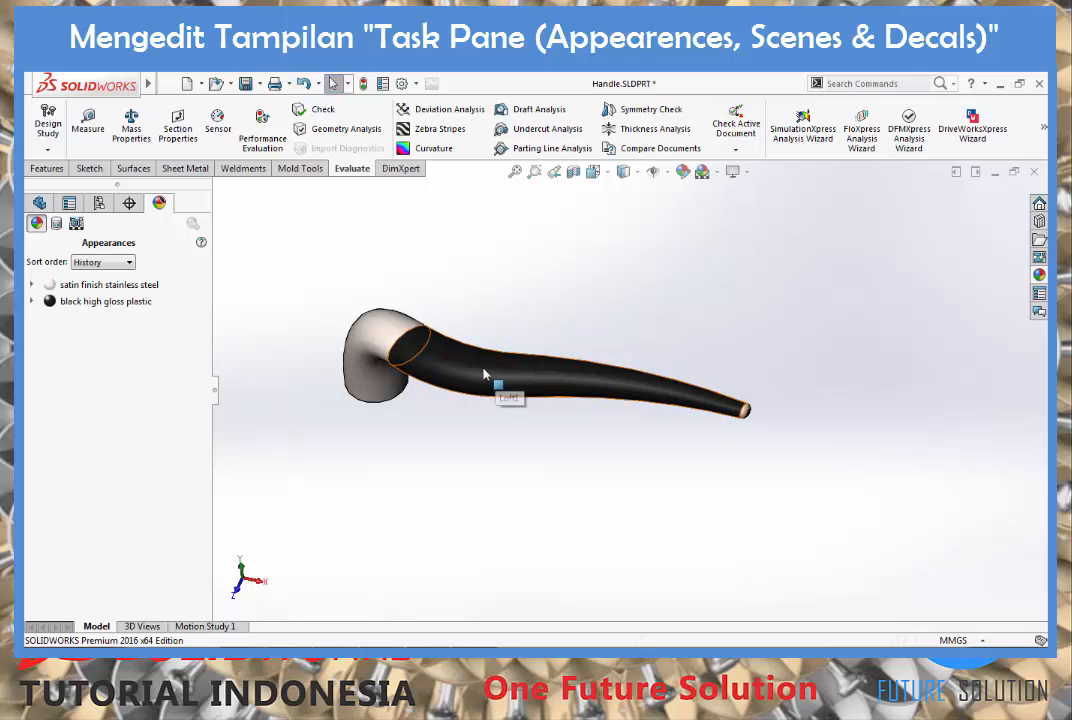
mouse_move(105, 302)
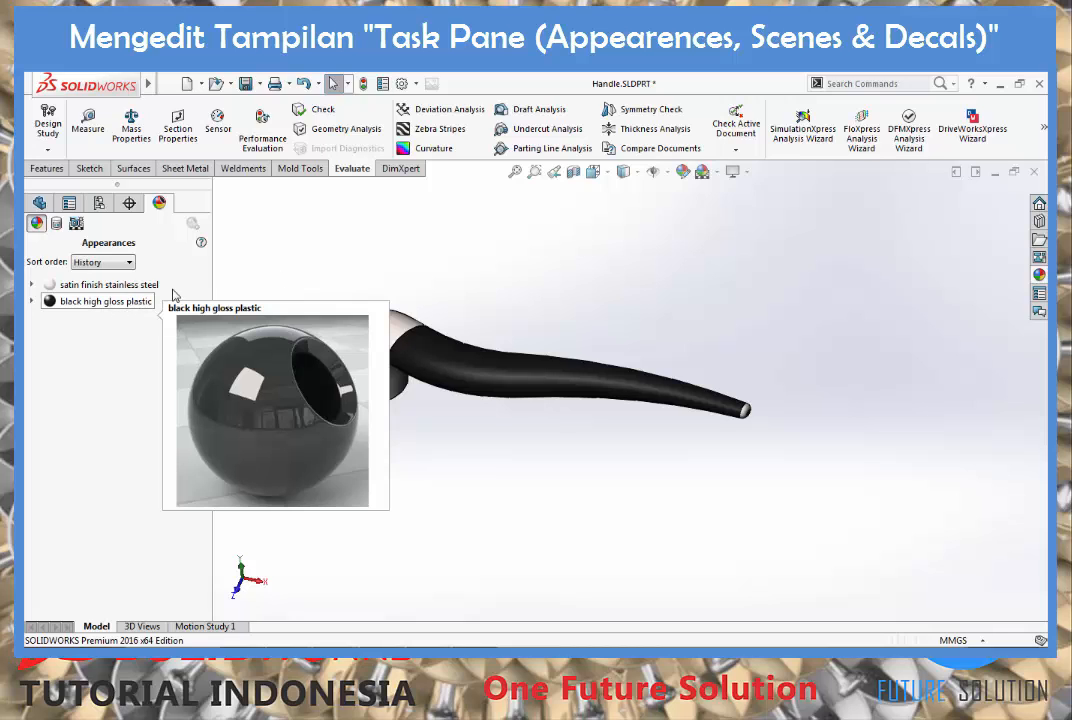
Step: Apply the polished gold appearance from the Gold metals to only the curved neck face of the handle
click(1038, 275)
scroll(945, 316, down, 10)
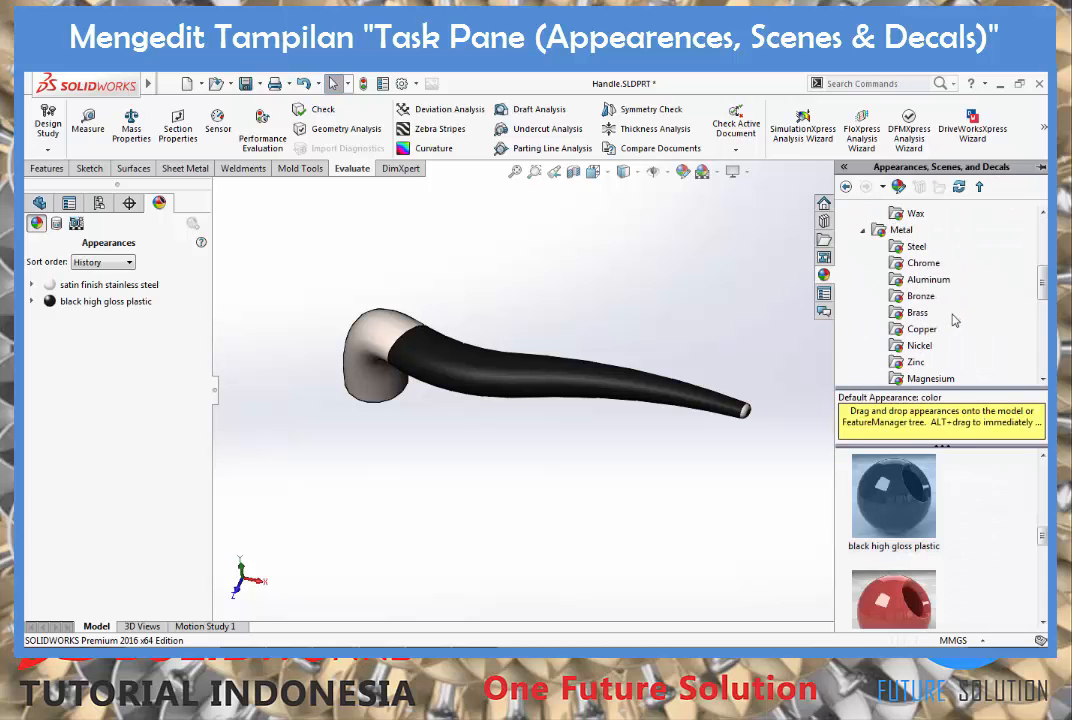
click(917, 296)
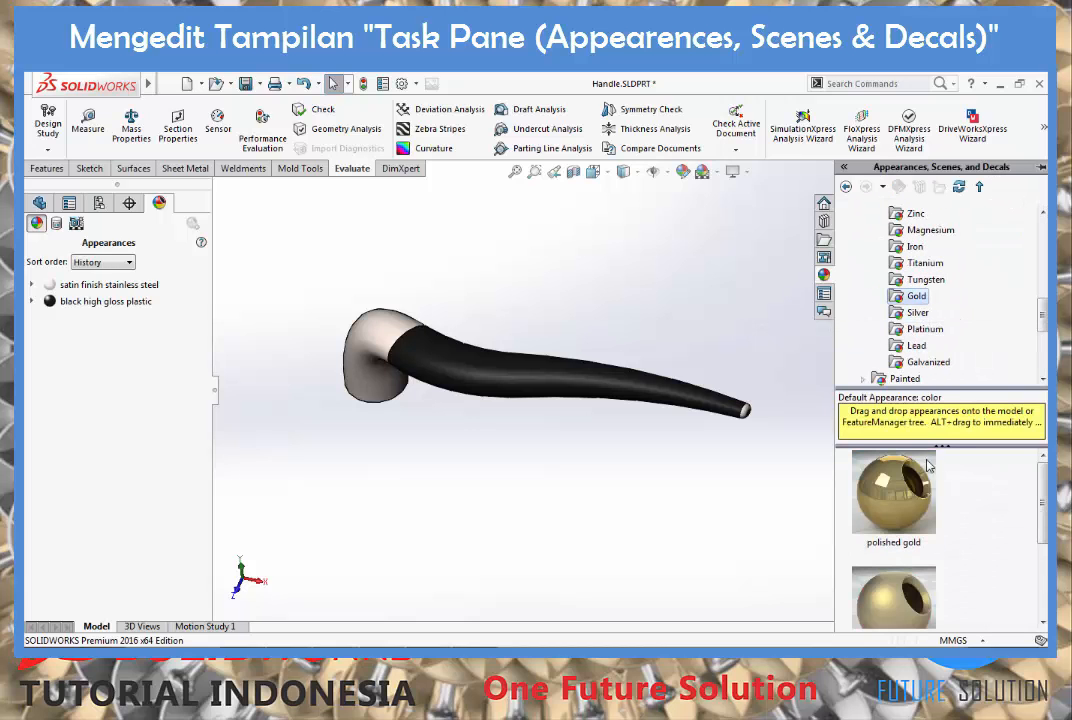
drag(907, 502, 376, 340)
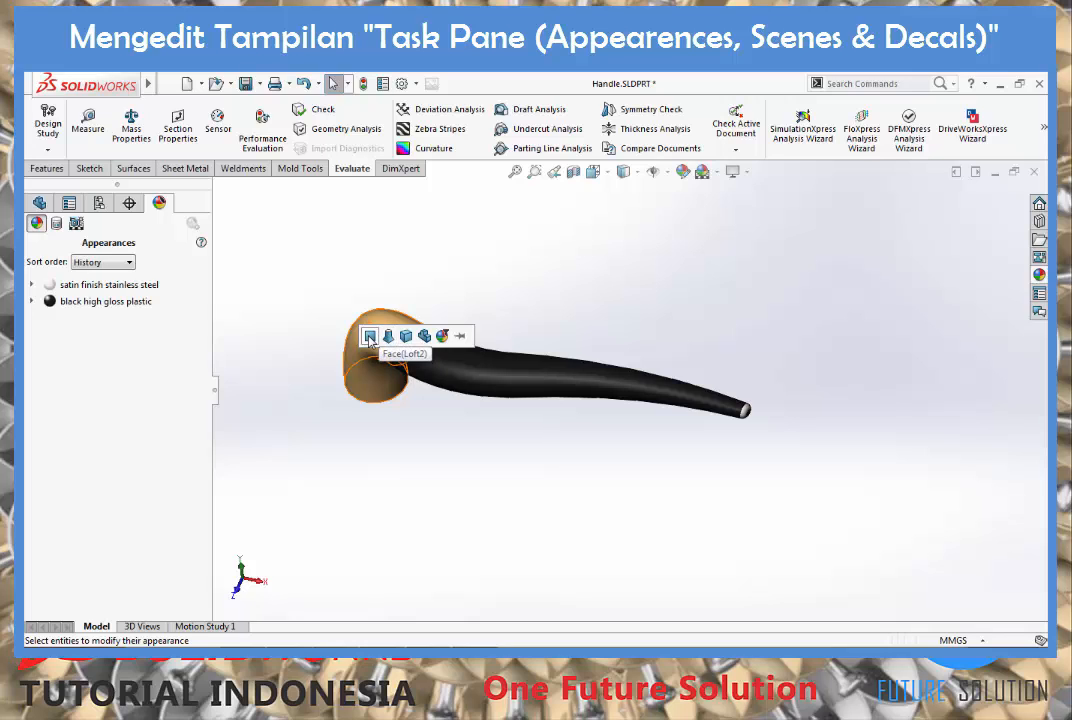
click(370, 339)
scroll(392, 363, down, 2)
middle_drag(396, 364, 440, 304)
mouse_move(69, 292)
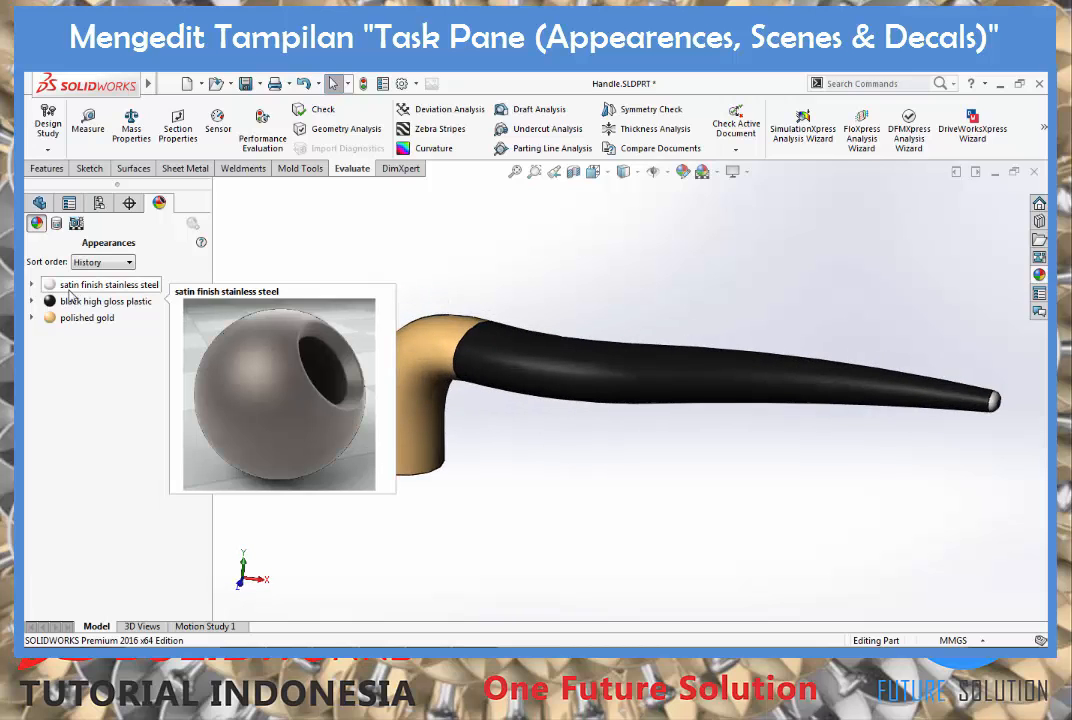
mouse_move(104, 306)
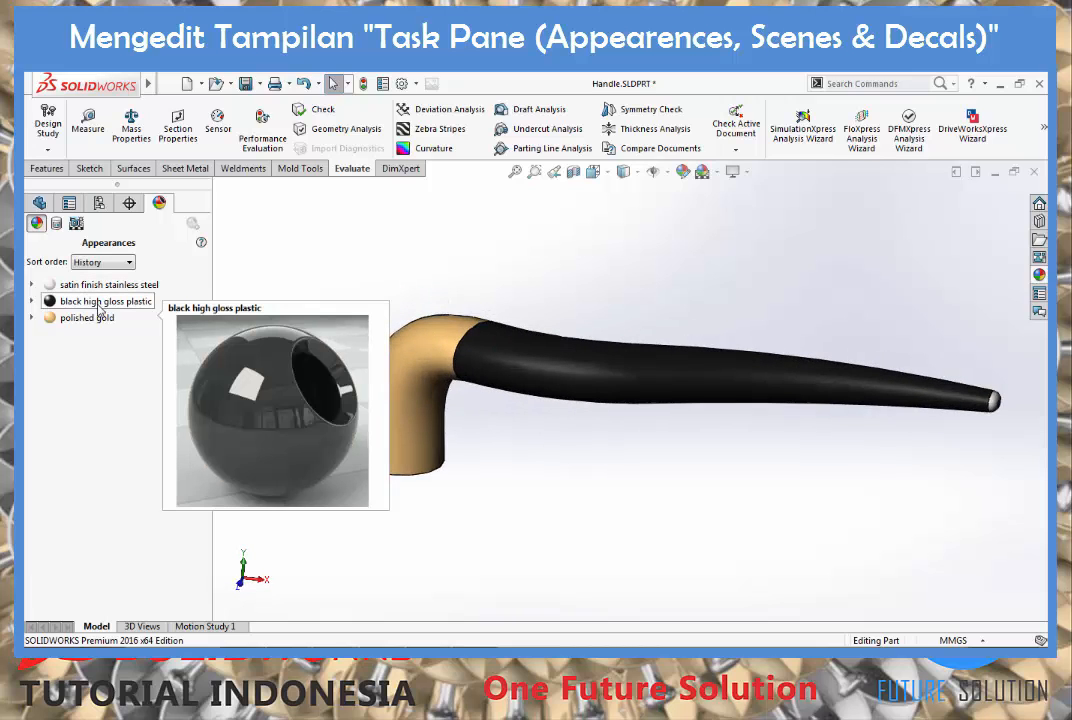
middle_drag(383, 309, 440, 371)
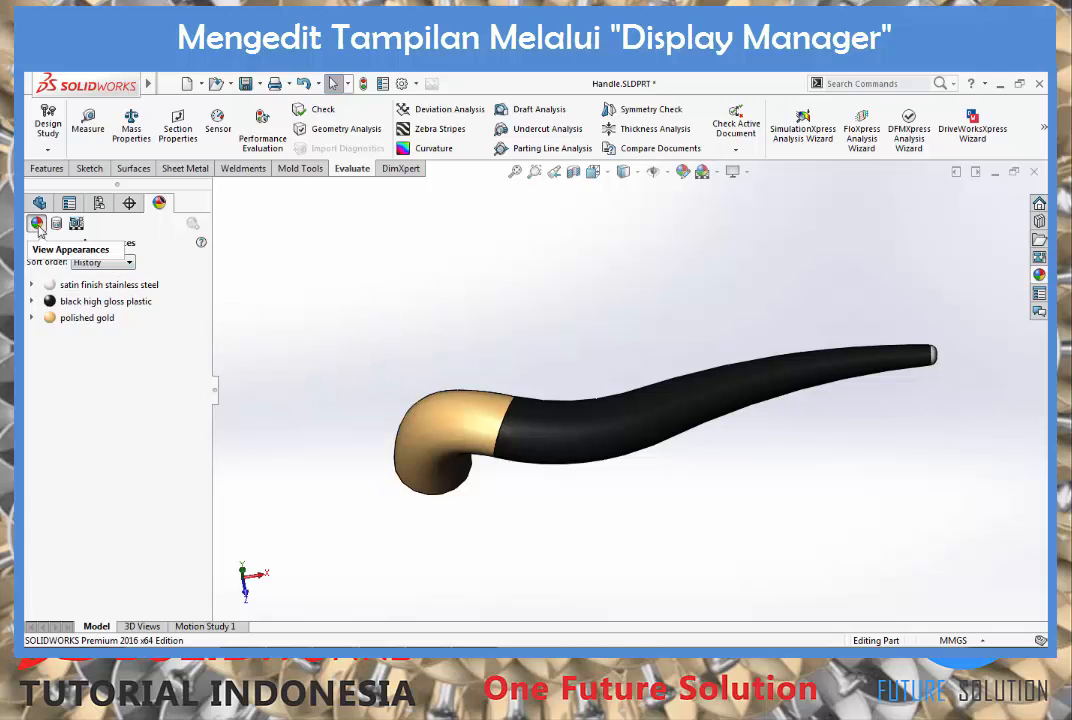
Step: Extend the black high gloss plastic appearance to the rounded fillet face at the tip of the grip
mouse_move(71, 308)
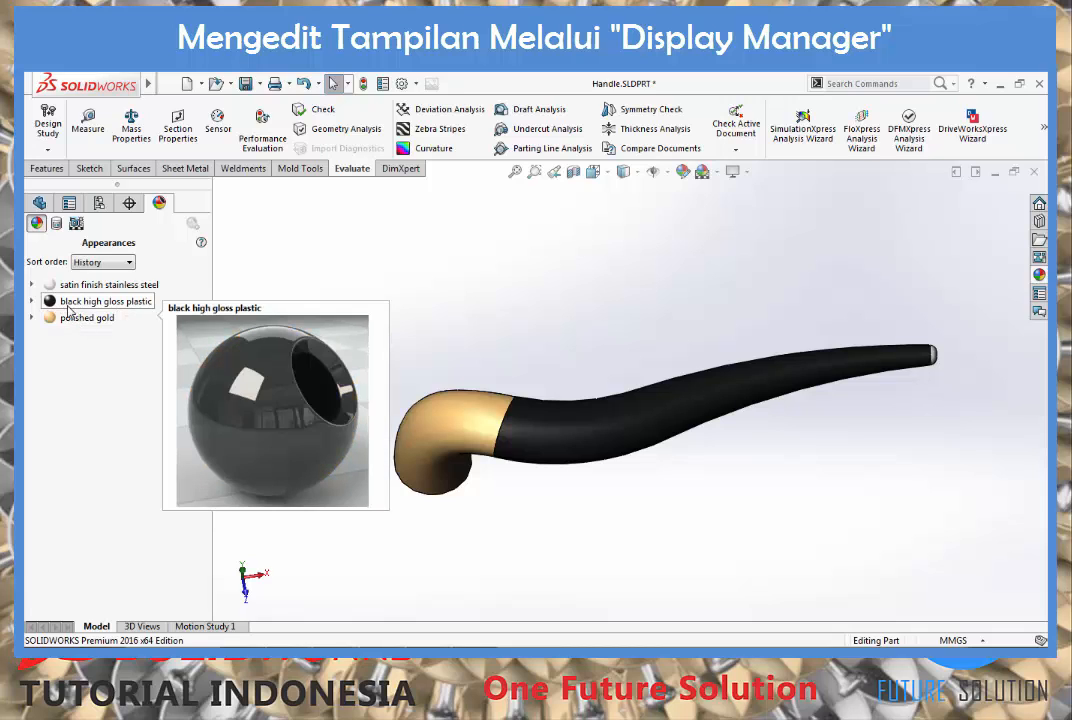
right_click(68, 311)
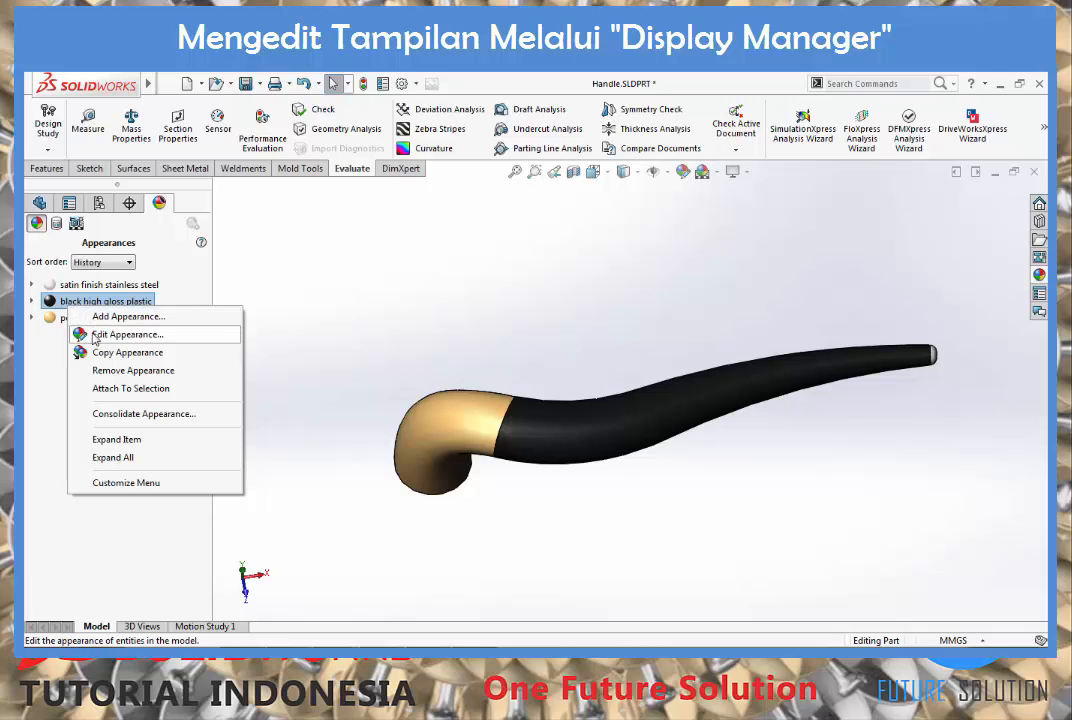
click(96, 335)
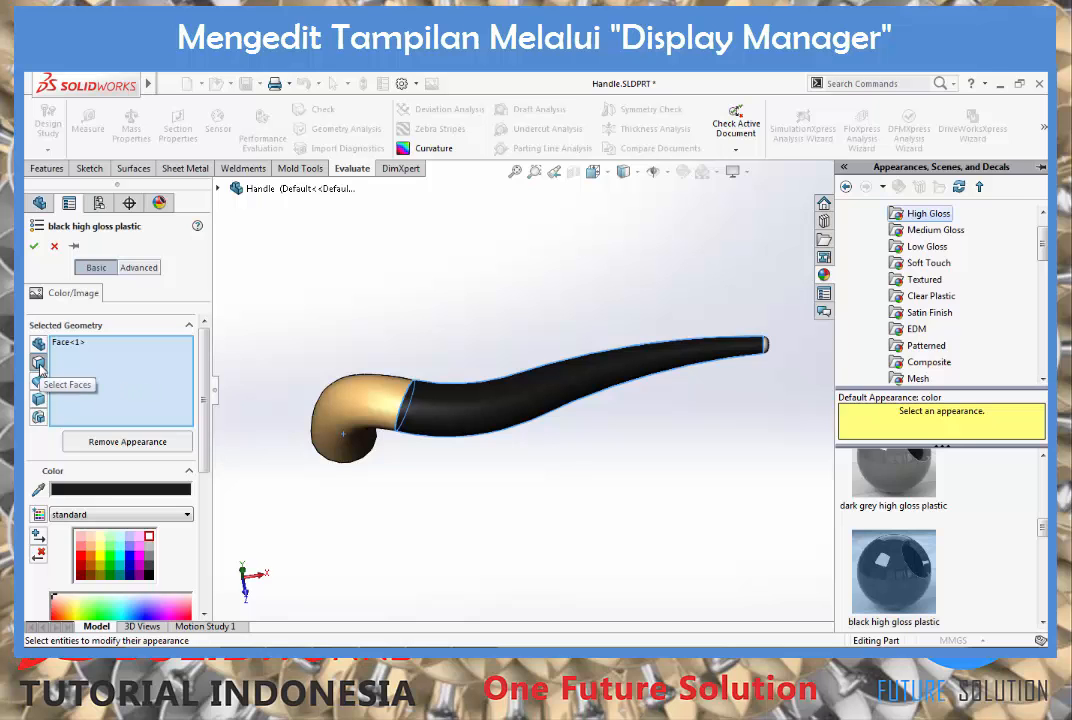
scroll(42, 366, down, 3)
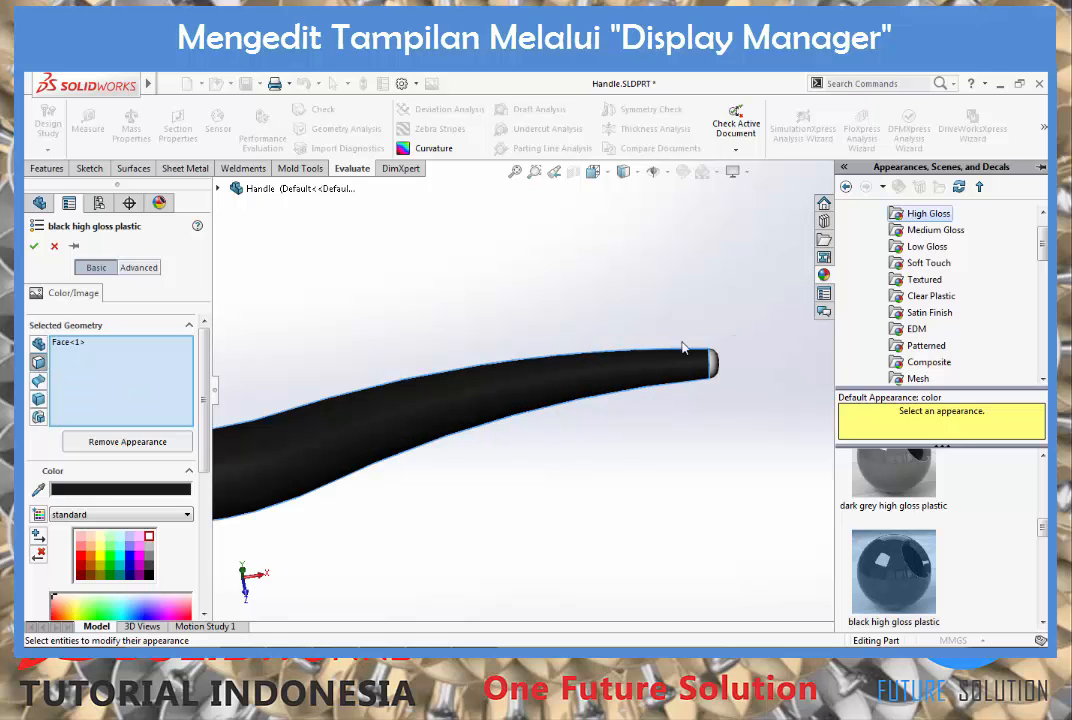
scroll(683, 347, down, 5)
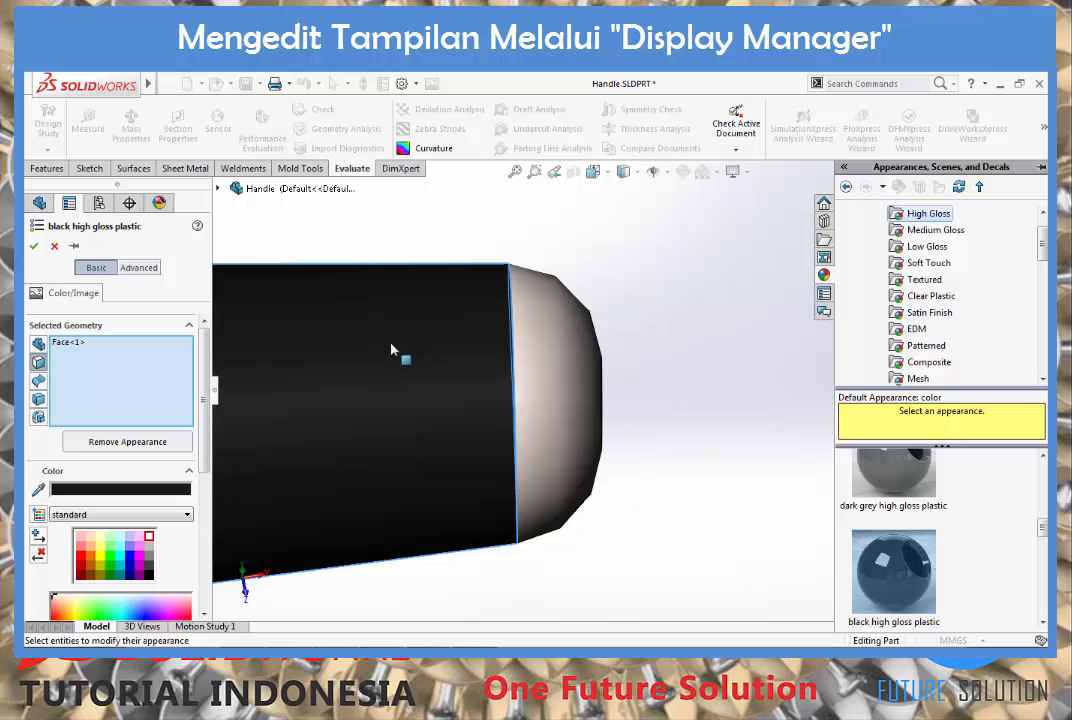
scroll(574, 368, down, 5)
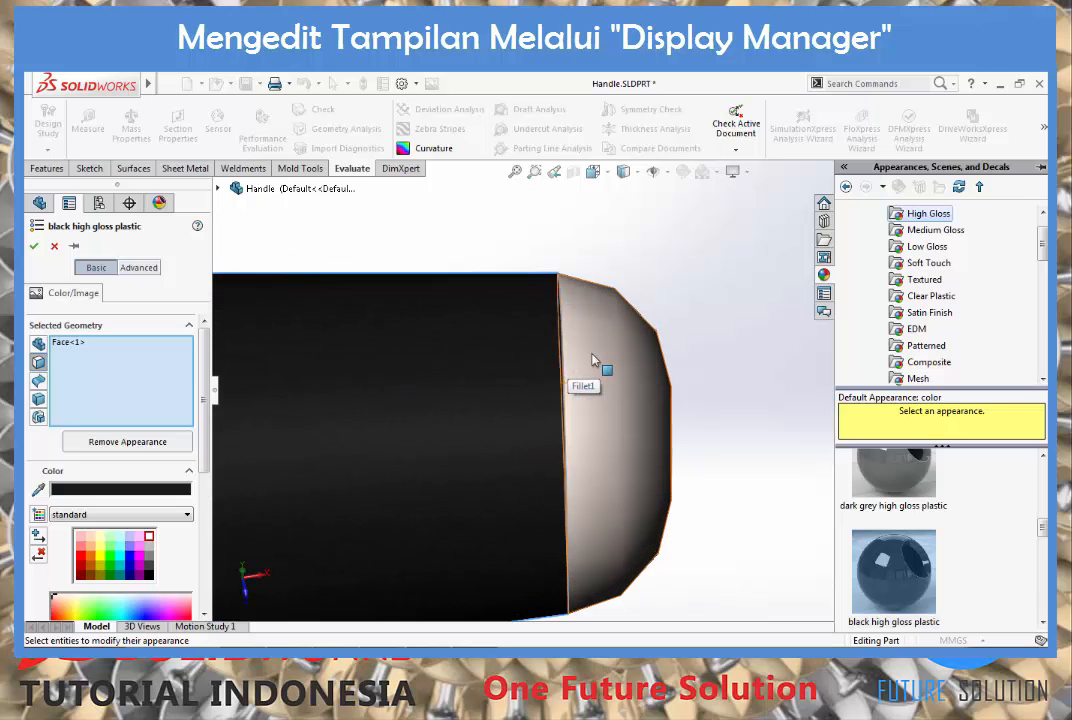
click(592, 360)
scroll(594, 358, up, 3)
middle_drag(605, 372, 535, 330)
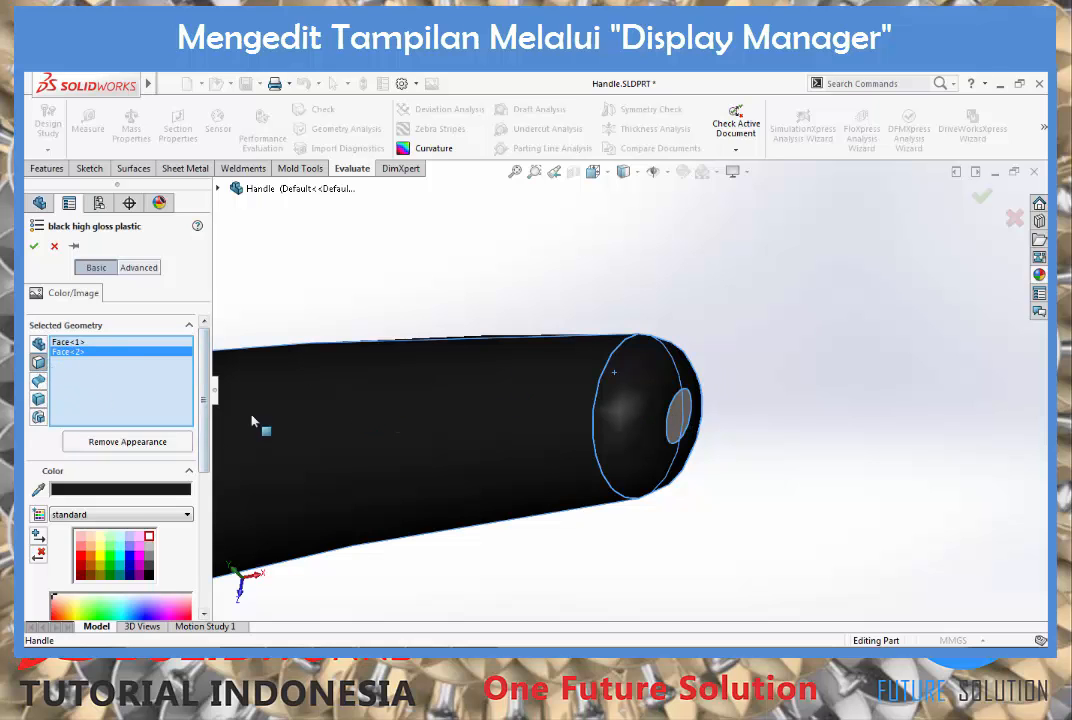
scroll(549, 374, up, 3)
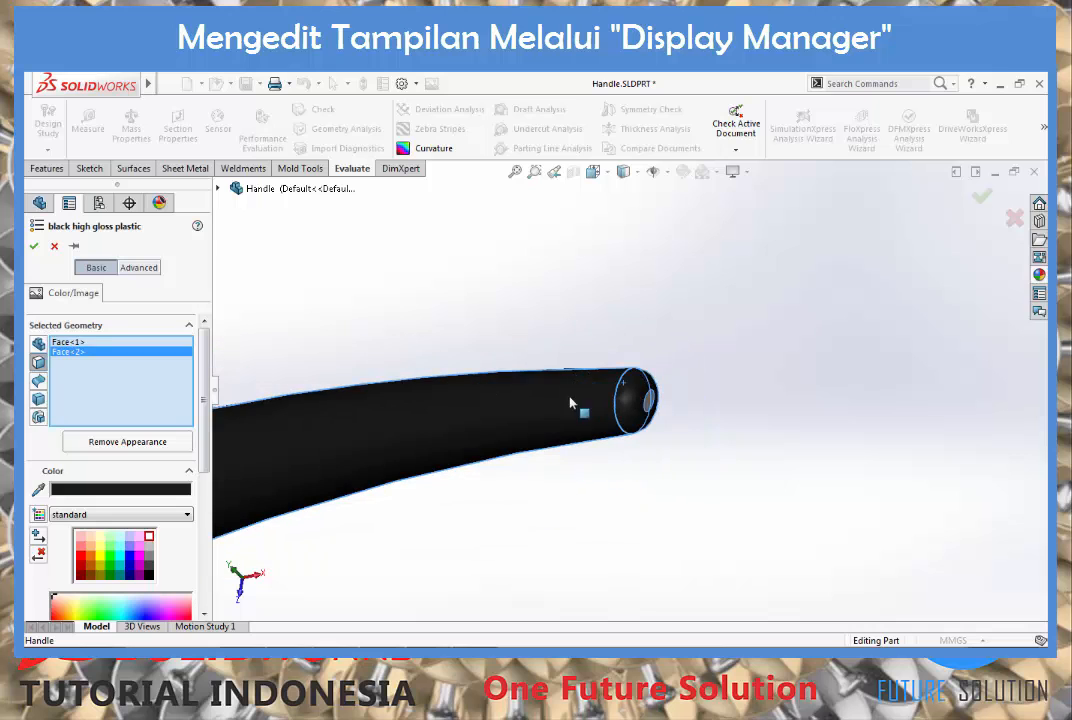
click(34, 246)
scroll(690, 434, up, 4)
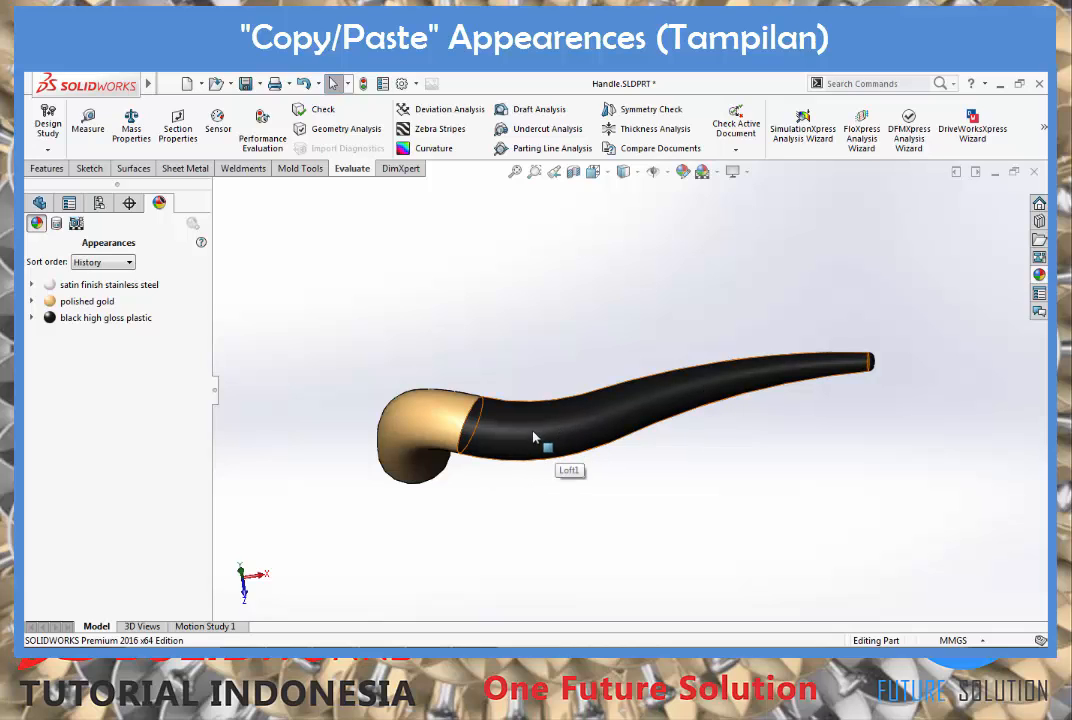
Step: Copy the grip face's black high gloss plastic appearance and paste it onto only the curved neck face
click(563, 437)
right_click(563, 437)
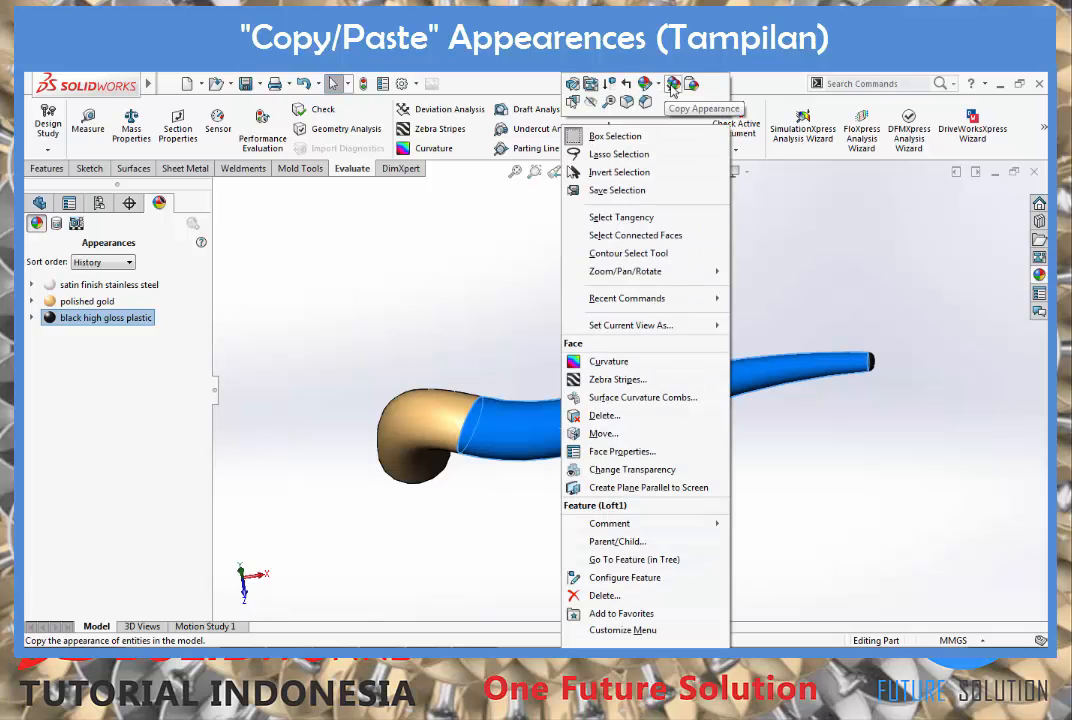
click(673, 87)
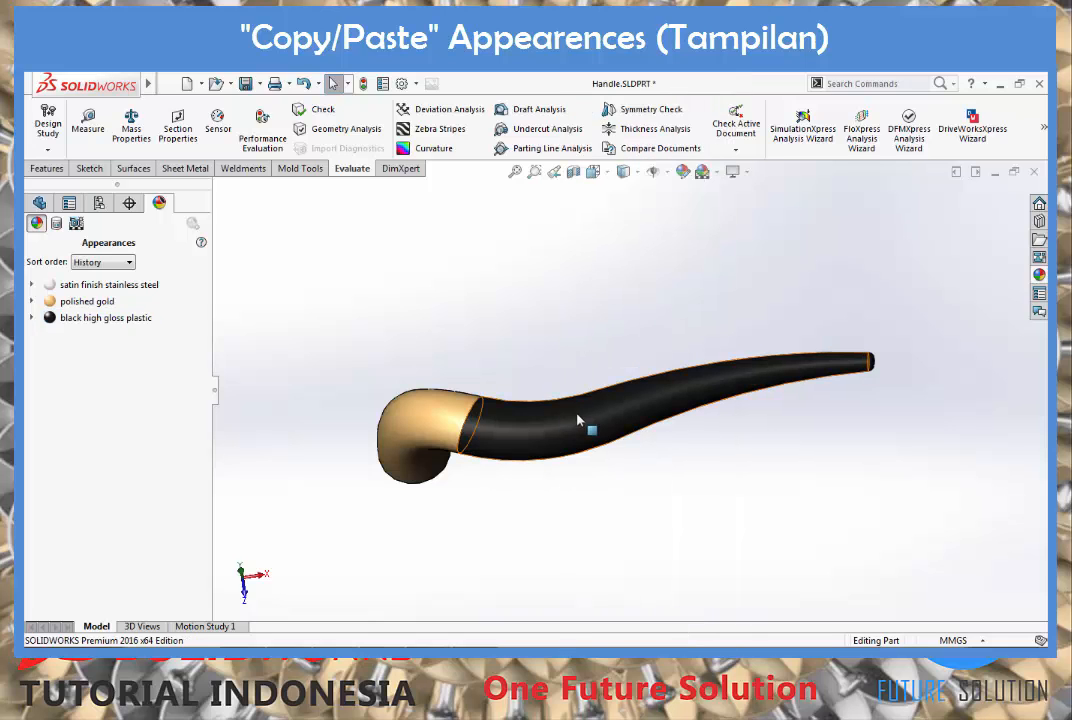
mouse_move(541, 376)
middle_down()
mouse_move(608, 433)
mouse_move(565, 407)
mouse_move(570, 383)
mouse_move(672, 402)
mouse_move(582, 420)
mouse_move(653, 378)
mouse_move(694, 390)
mouse_move(541, 428)
mouse_move(550, 397)
middle_up()
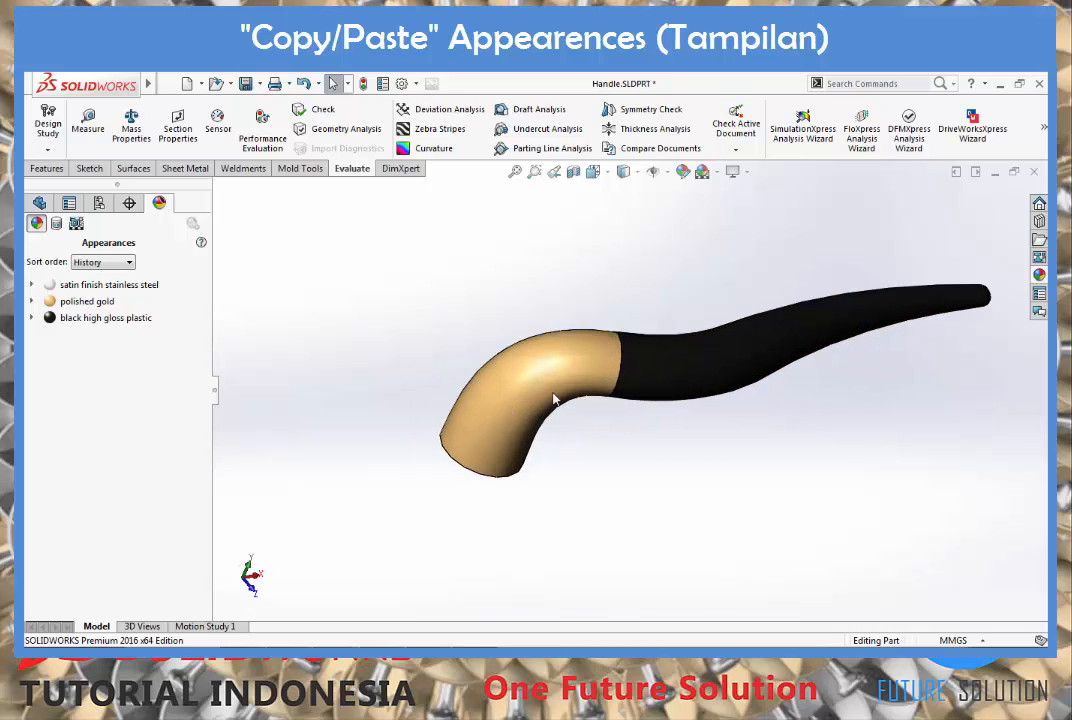
right_click(479, 425)
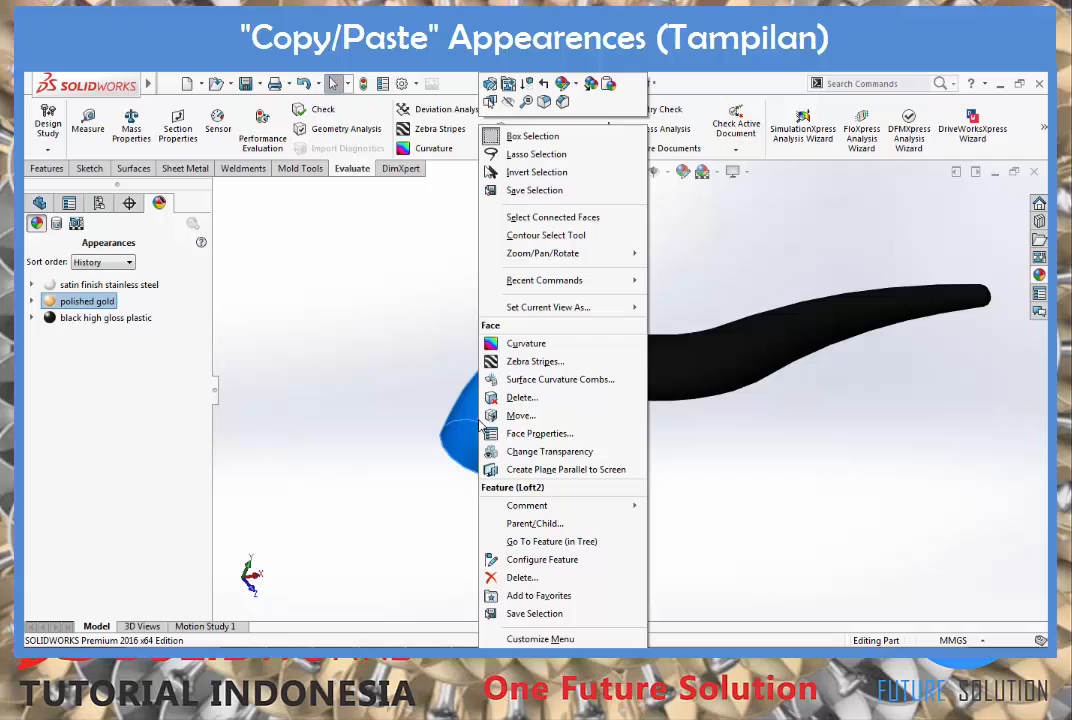
click(609, 90)
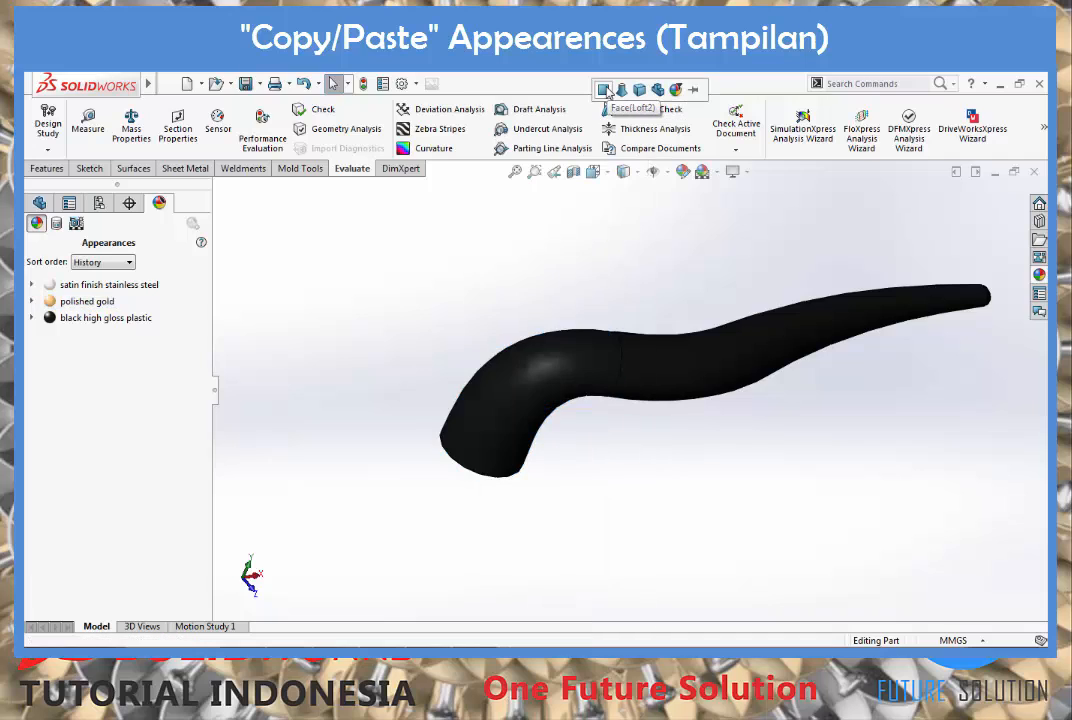
right_click(530, 388)
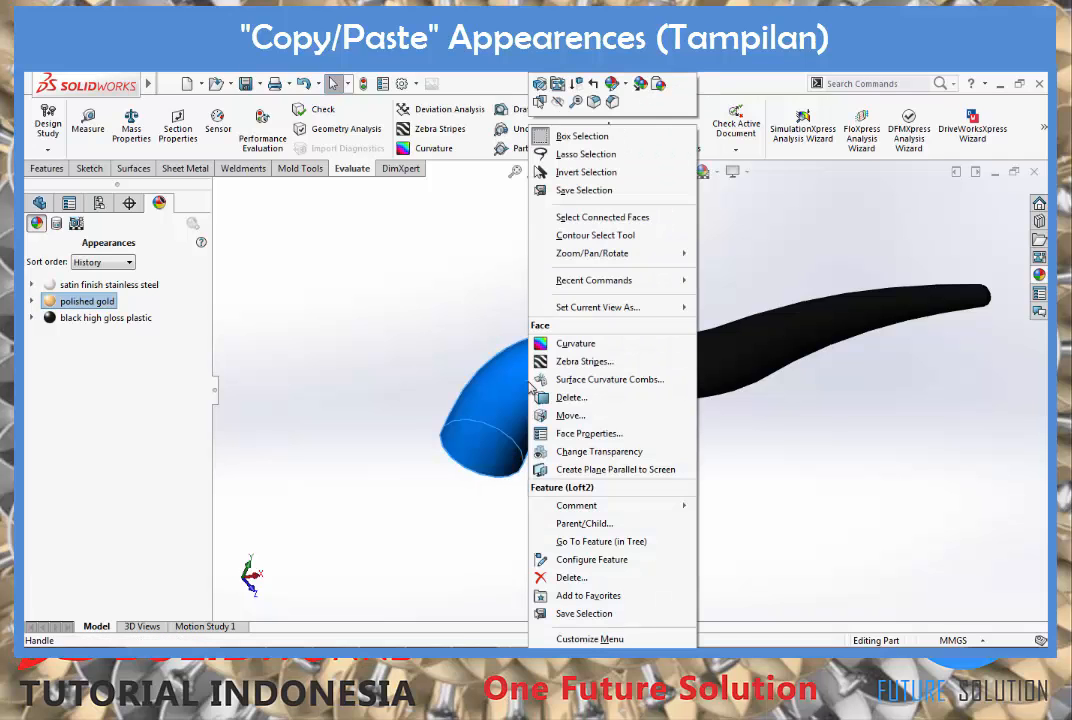
click(659, 87)
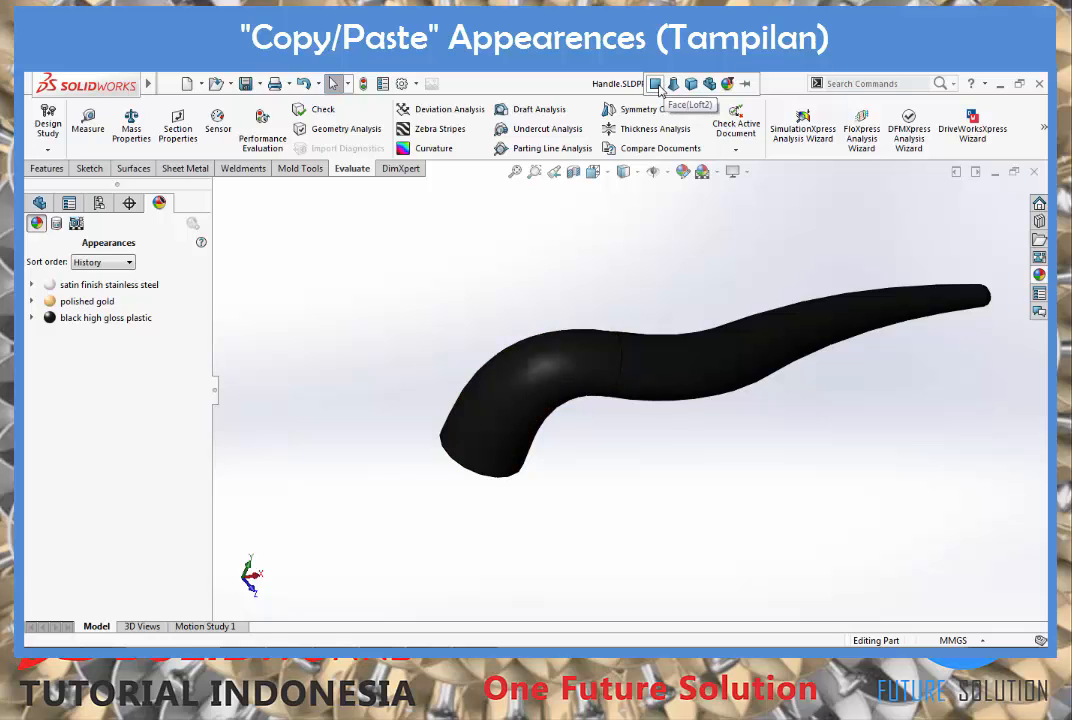
click(659, 88)
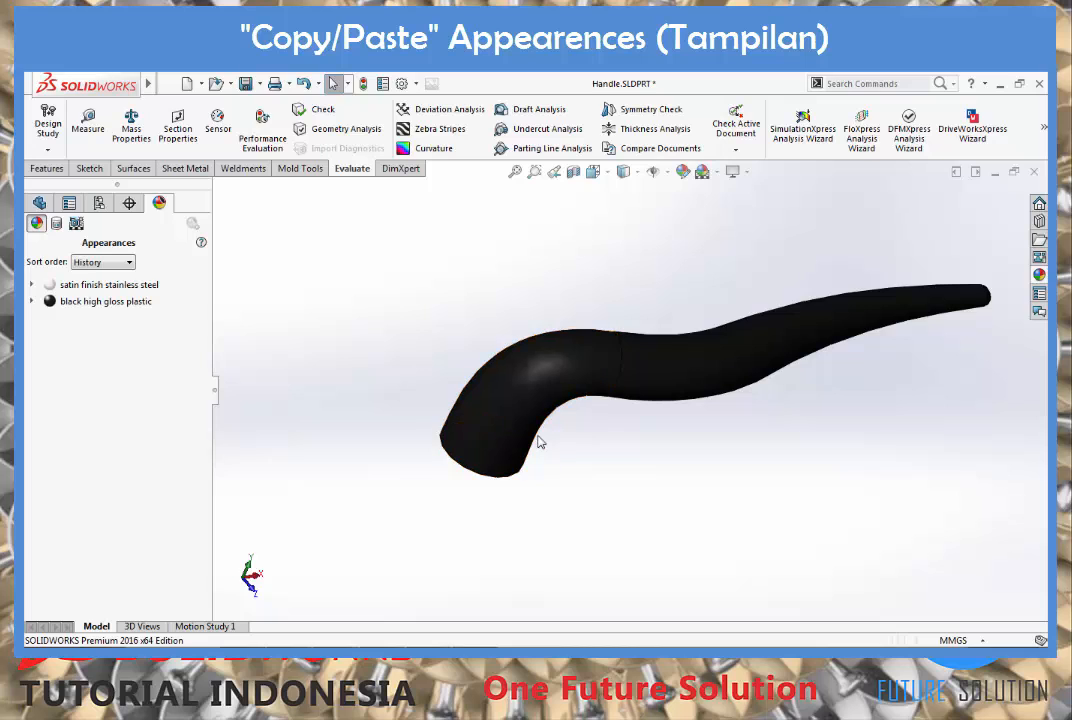
Step: Edit the black high gloss plastic appearance, clearing its selected faces and assigning it to the whole Handle part instead
scroll(535, 430, down, 2)
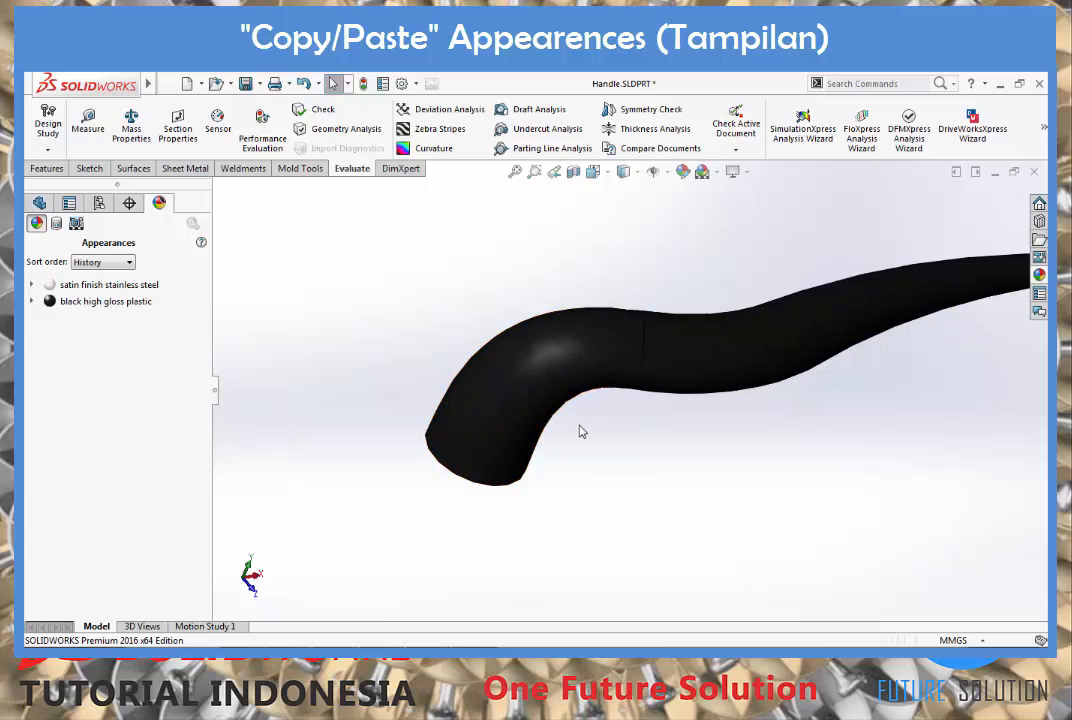
scroll(540, 465, up, 4)
middle_drag(691, 462, 581, 499)
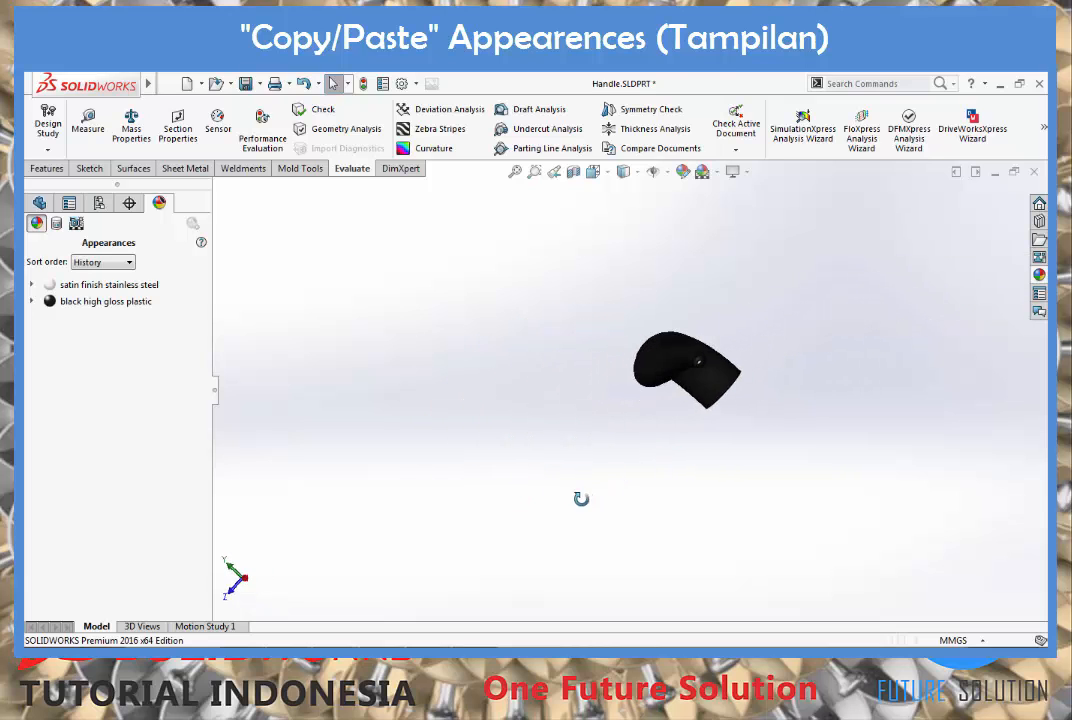
scroll(697, 347, down, 3)
middle_drag(712, 331, 811, 336)
scroll(690, 351, up, 1)
middle_drag(690, 352, 620, 330)
mouse_move(105, 302)
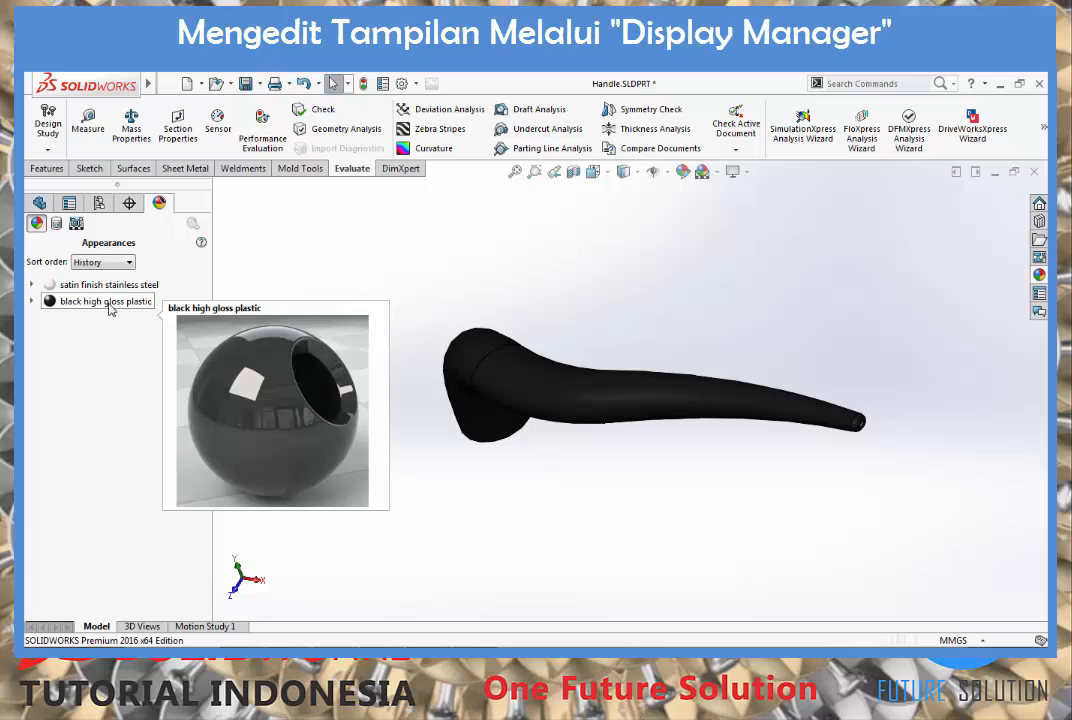
right_click(110, 306)
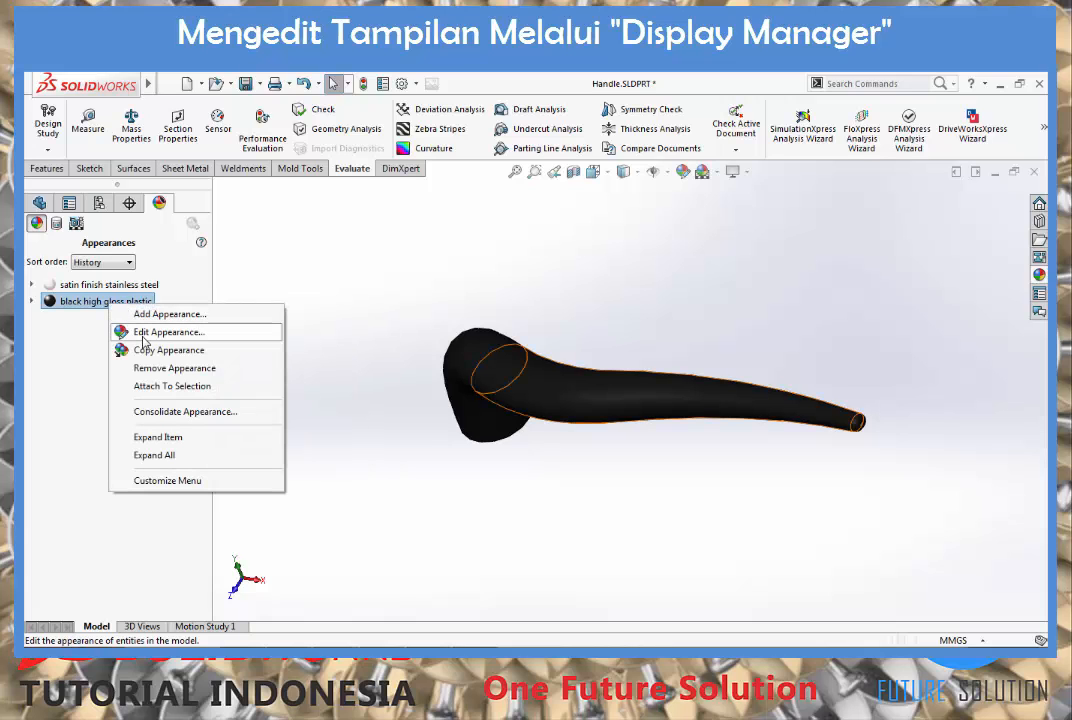
click(143, 338)
middle_drag(725, 435, 677, 390)
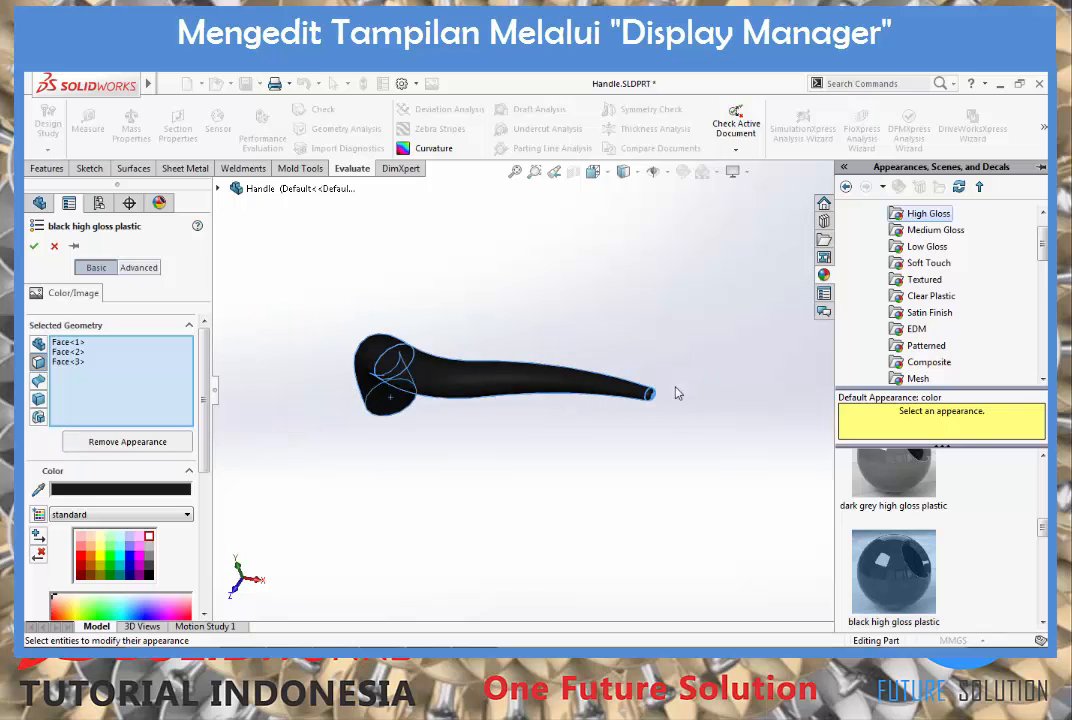
right_click(108, 356)
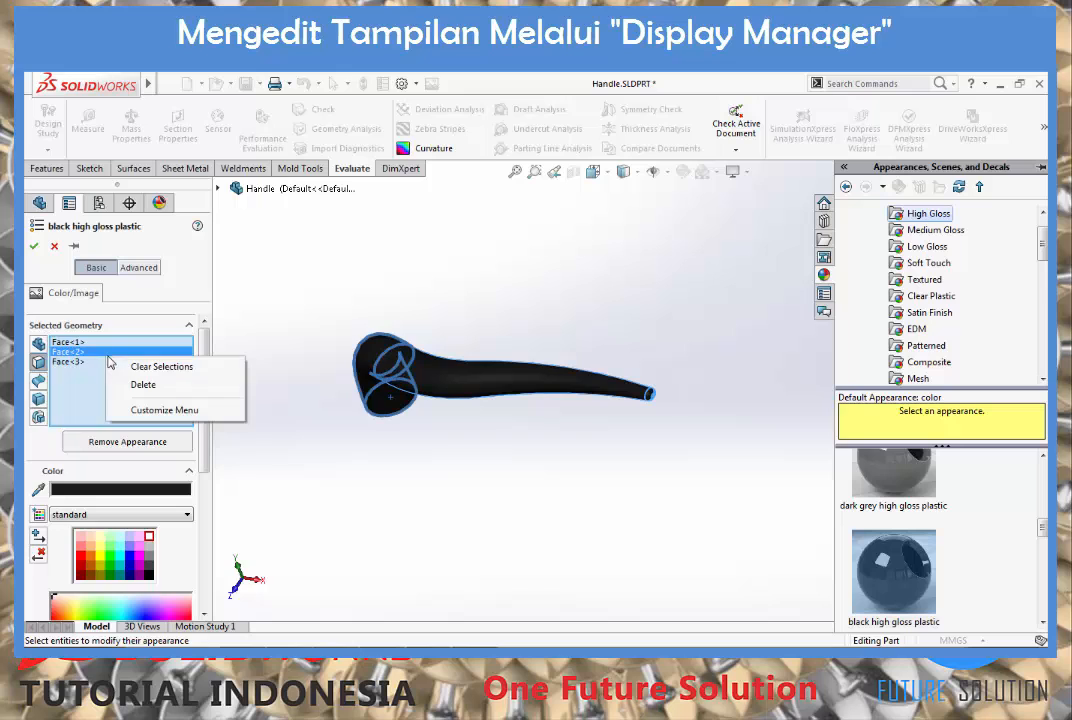
click(120, 369)
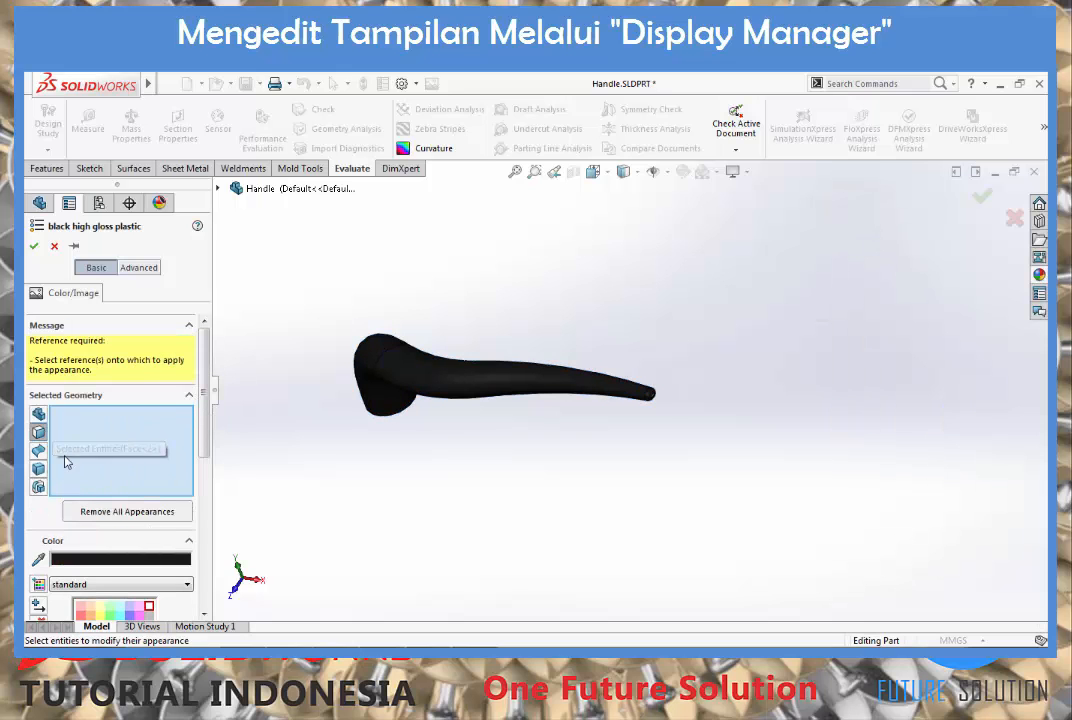
click(38, 414)
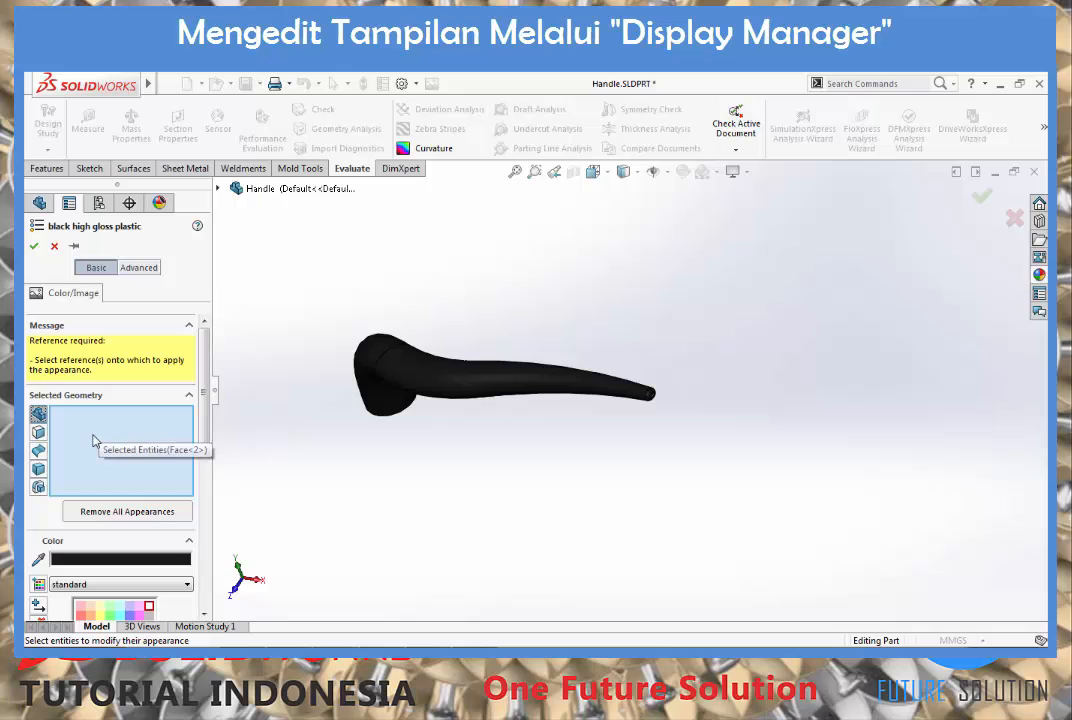
click(259, 190)
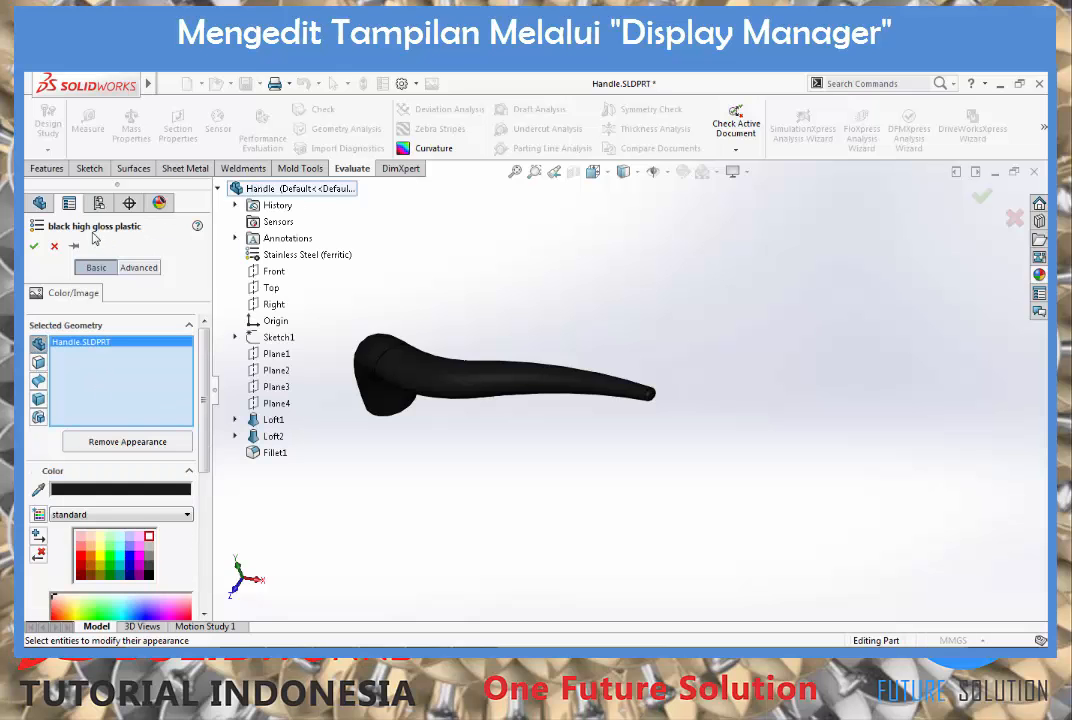
click(36, 248)
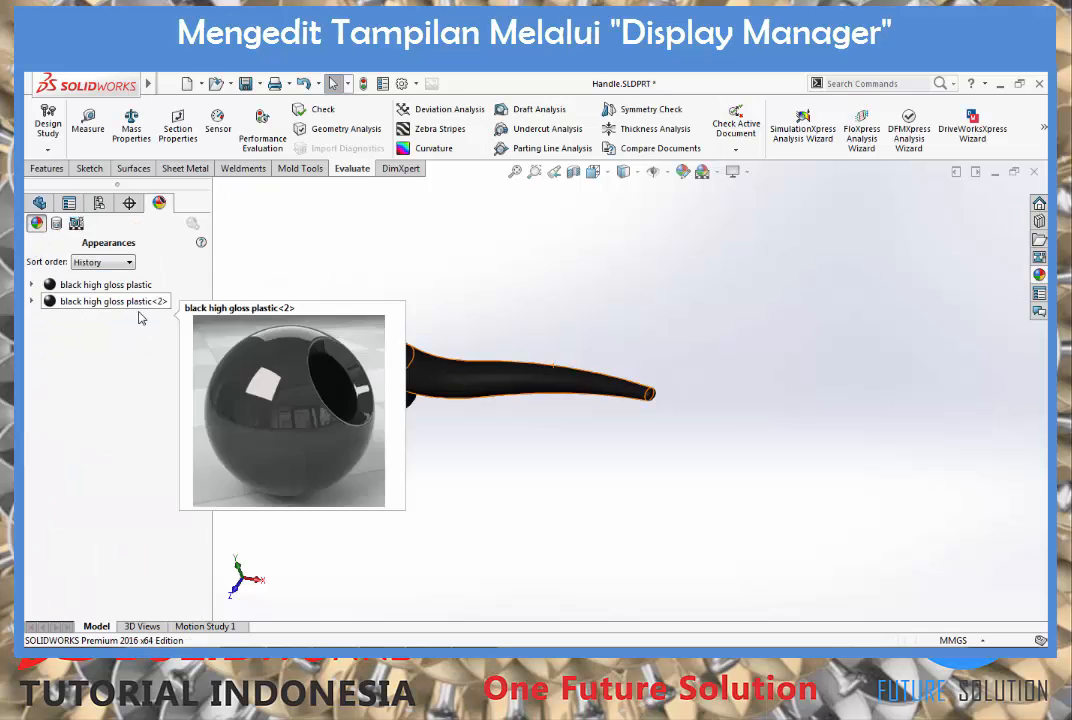
Step: Remove the first listed of the two black high gloss plastic appearances from the model
scroll(460, 350, down, 3)
middle_drag(622, 373, 120, 301)
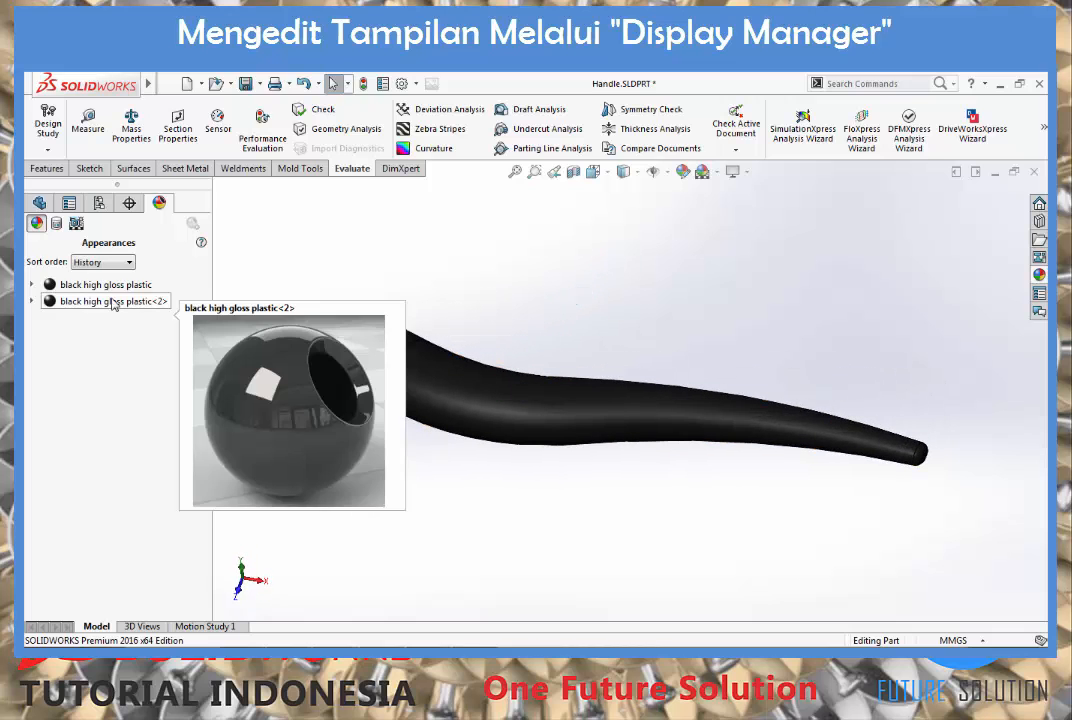
mouse_move(117, 292)
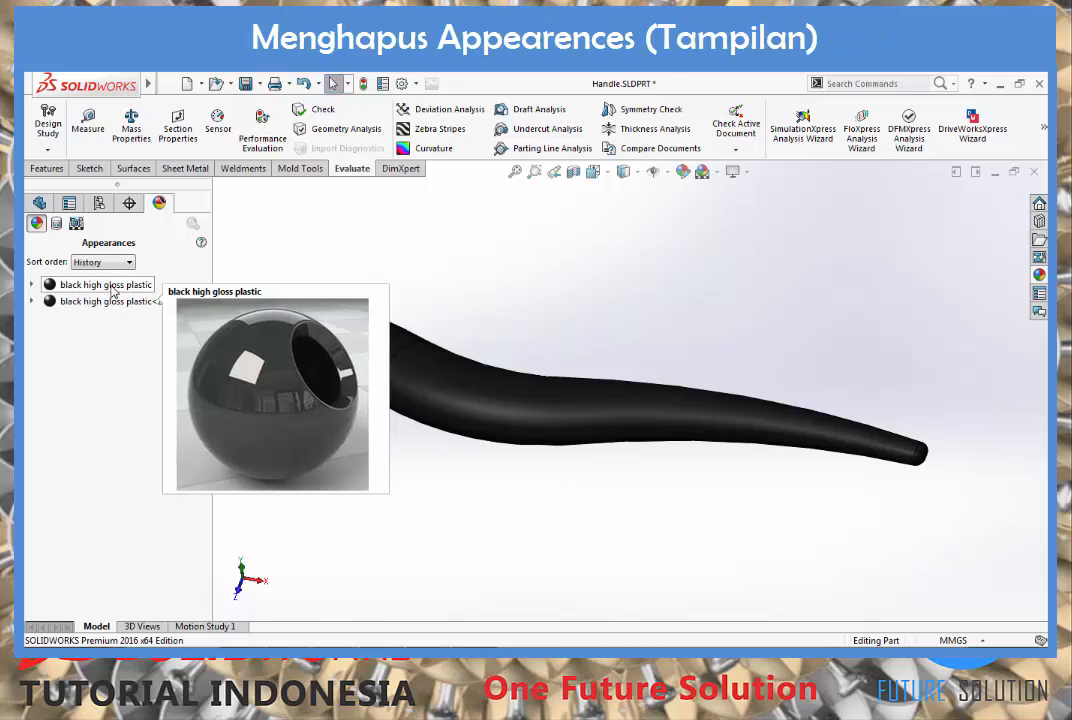
right_click(114, 288)
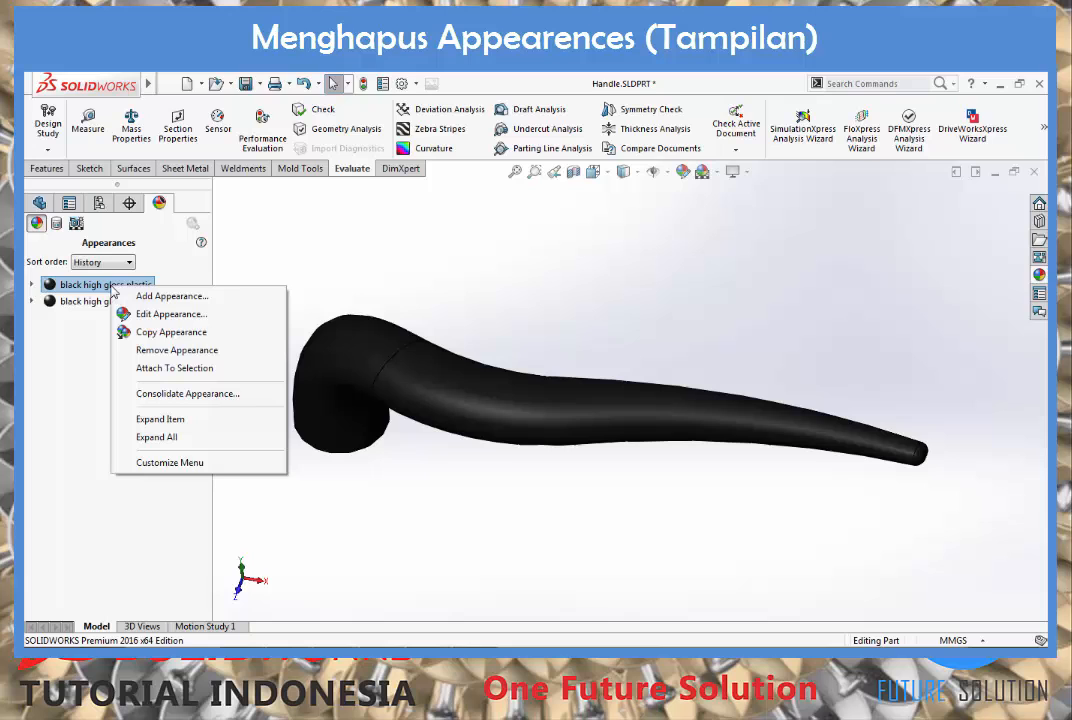
click(176, 350)
Step: Rebuild and save the handle part document
middle_drag(560, 340, 548, 290)
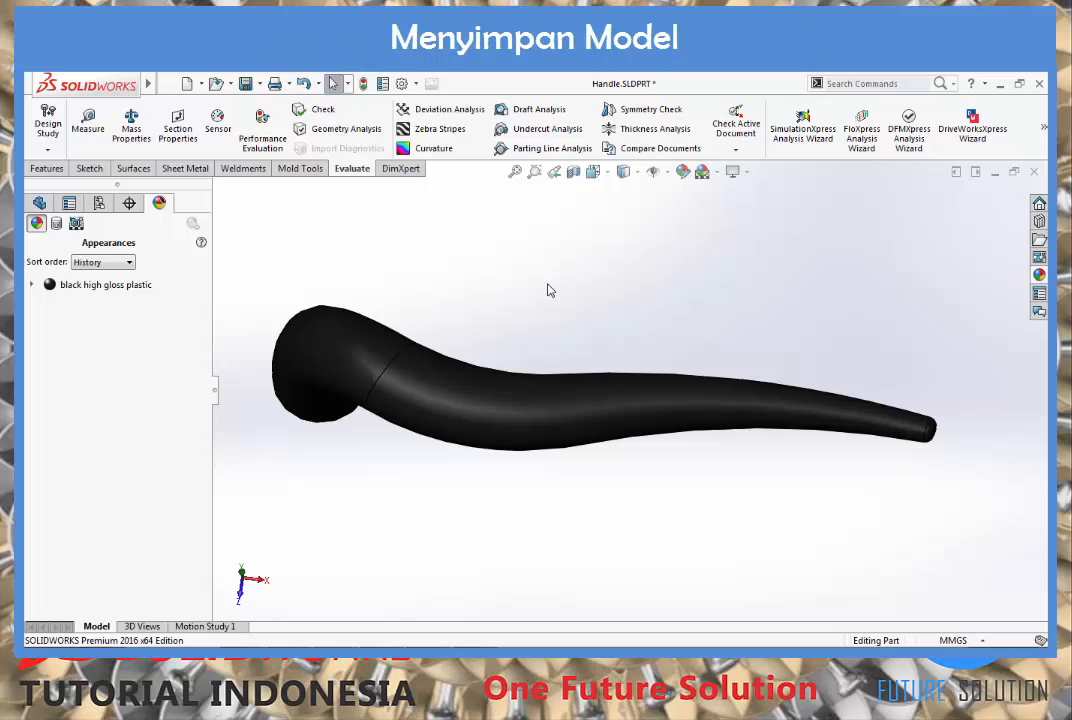
key(ctrl+s)
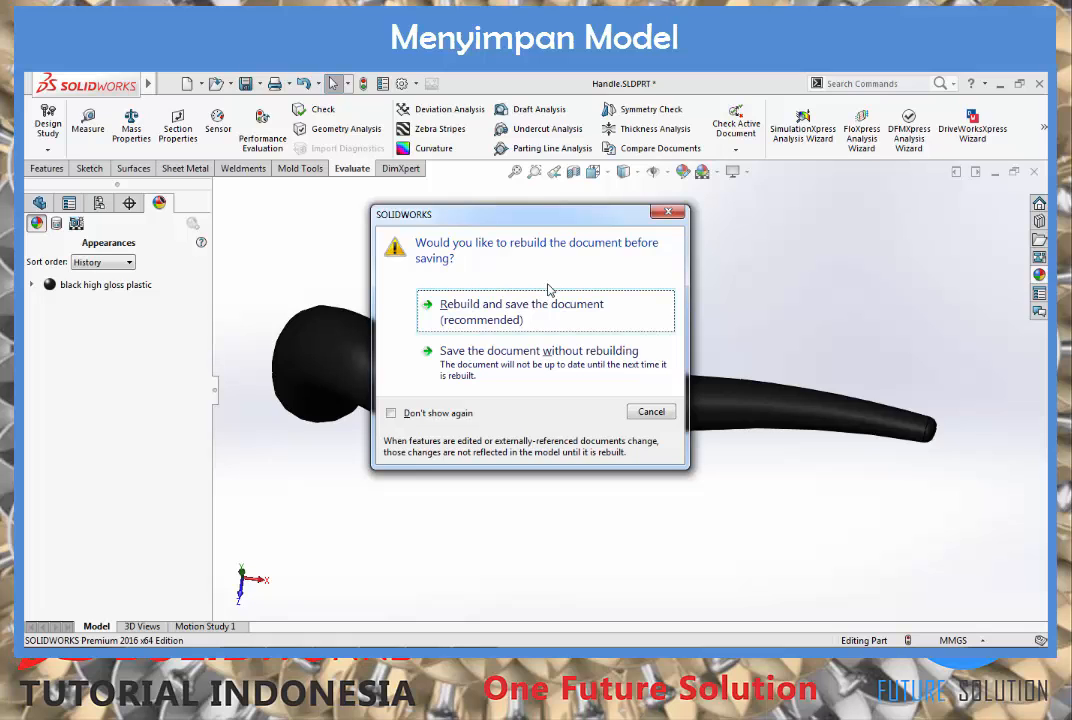
click(538, 308)
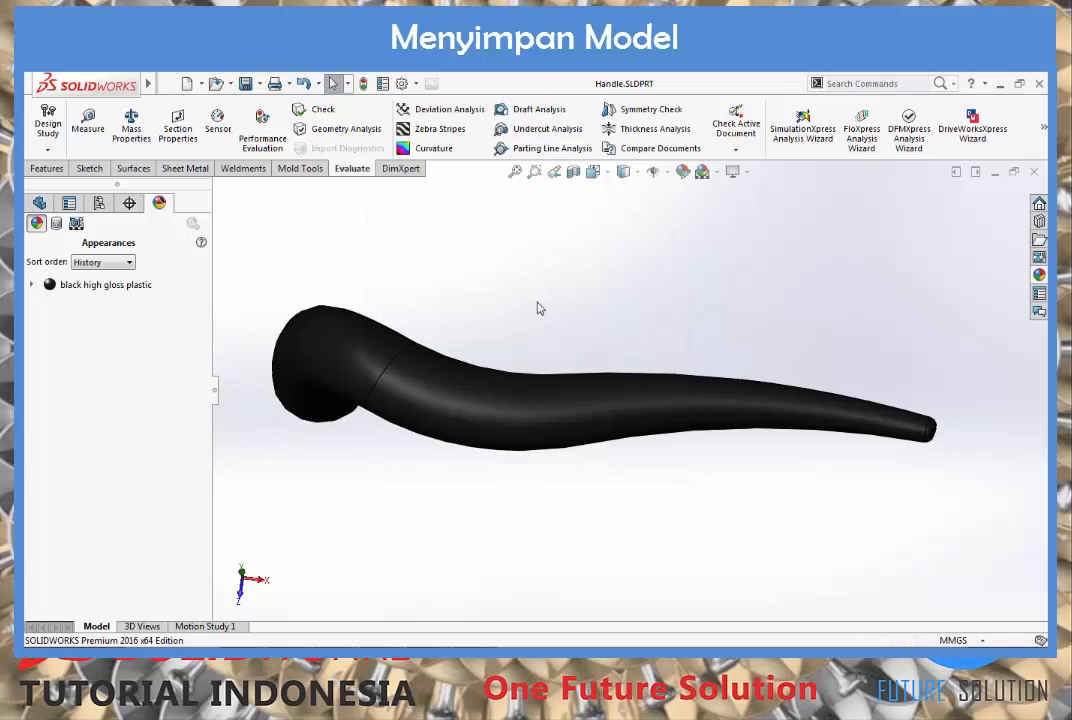